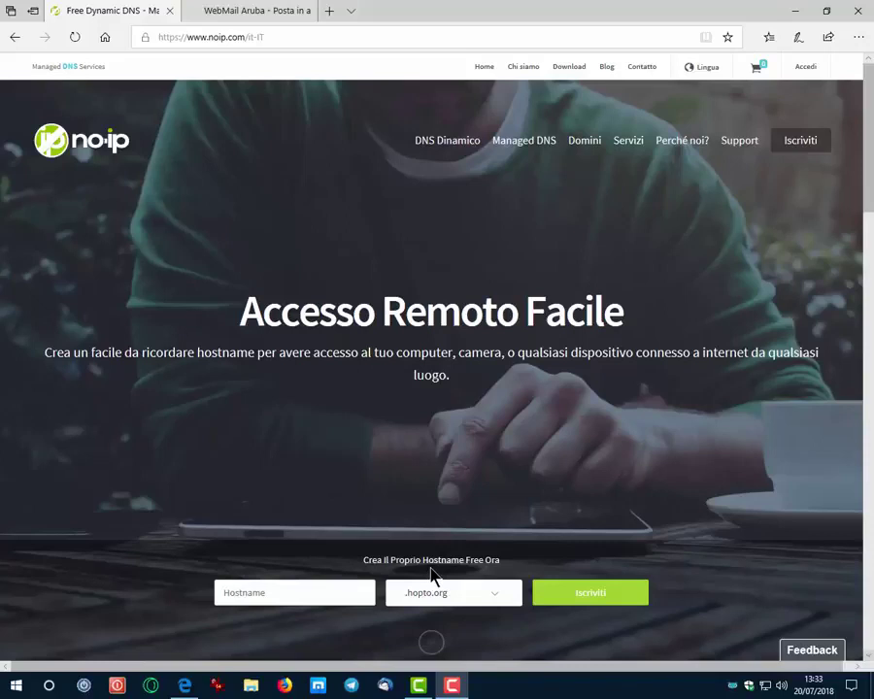
# - Enter the account e-mail address and password on the No-IP sign-up form
pyautogui.click(495, 602)
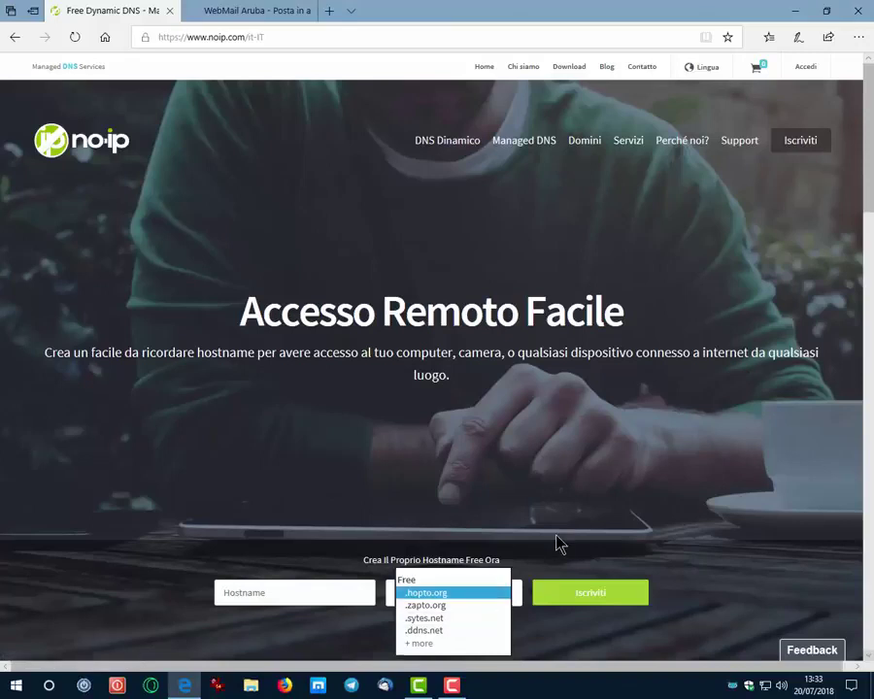
pyautogui.click(583, 590)
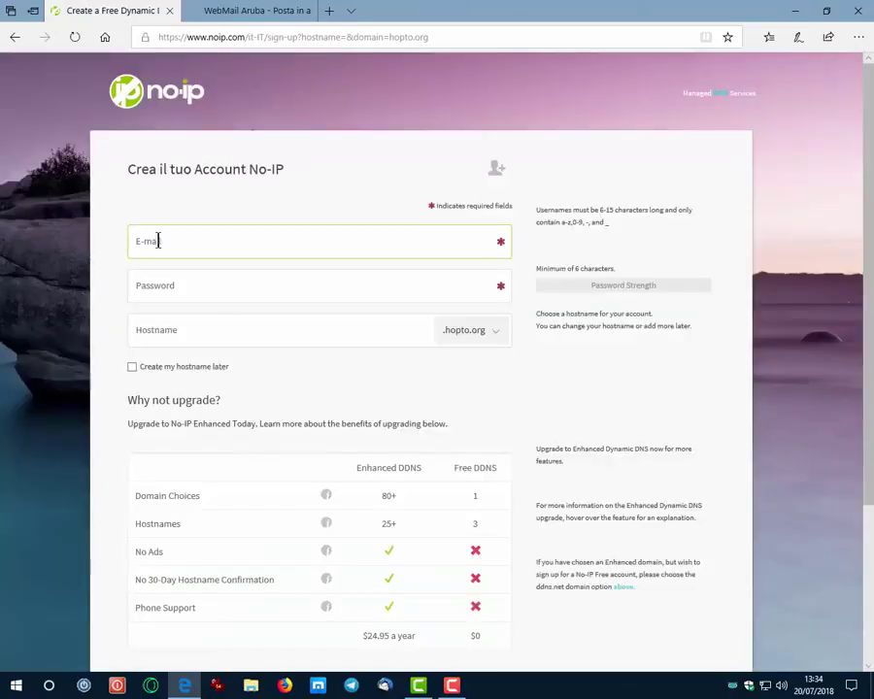
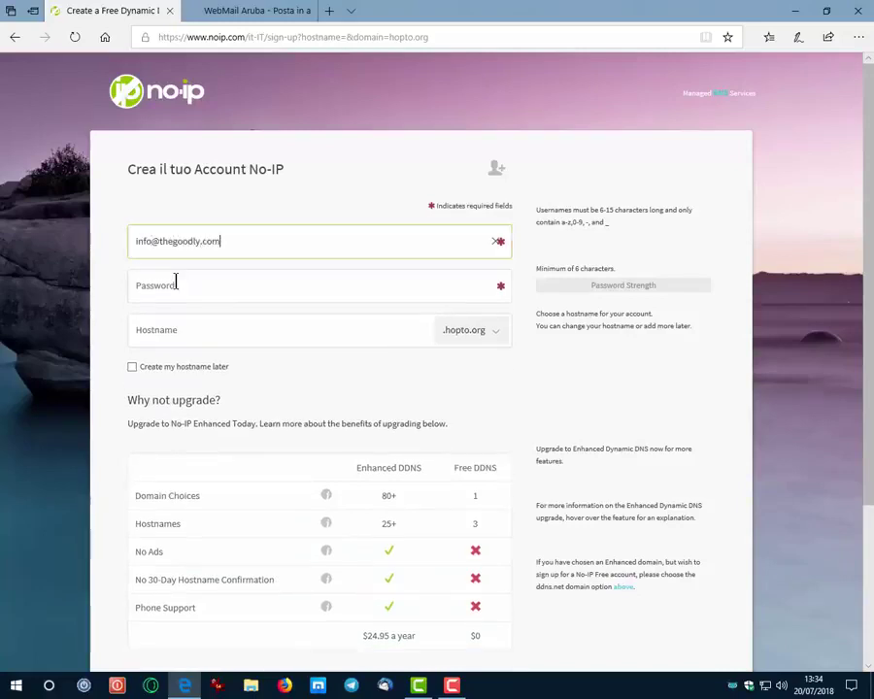
pyautogui.click(176, 283)
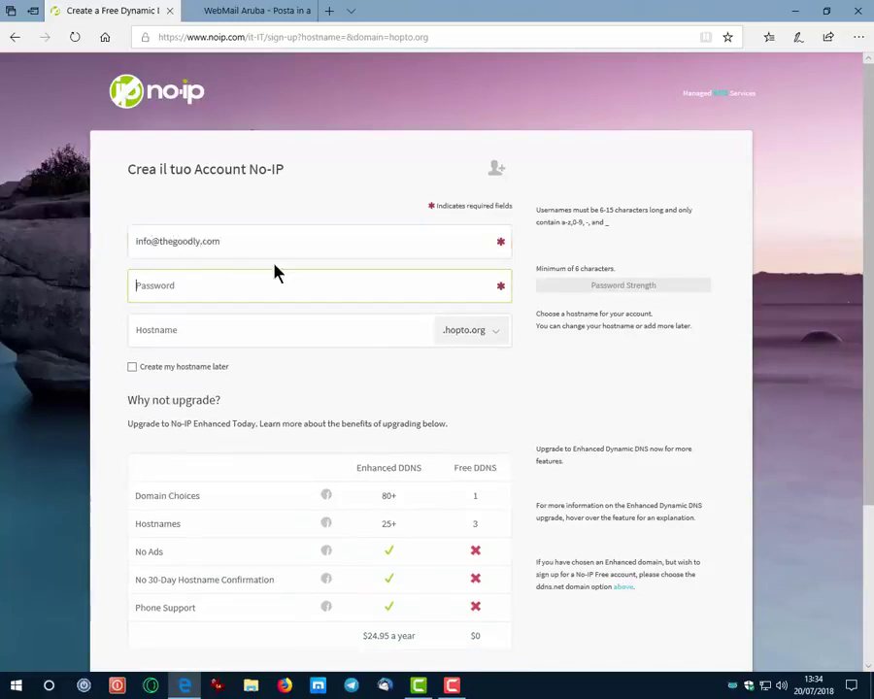
pyautogui.write('•••••••••')
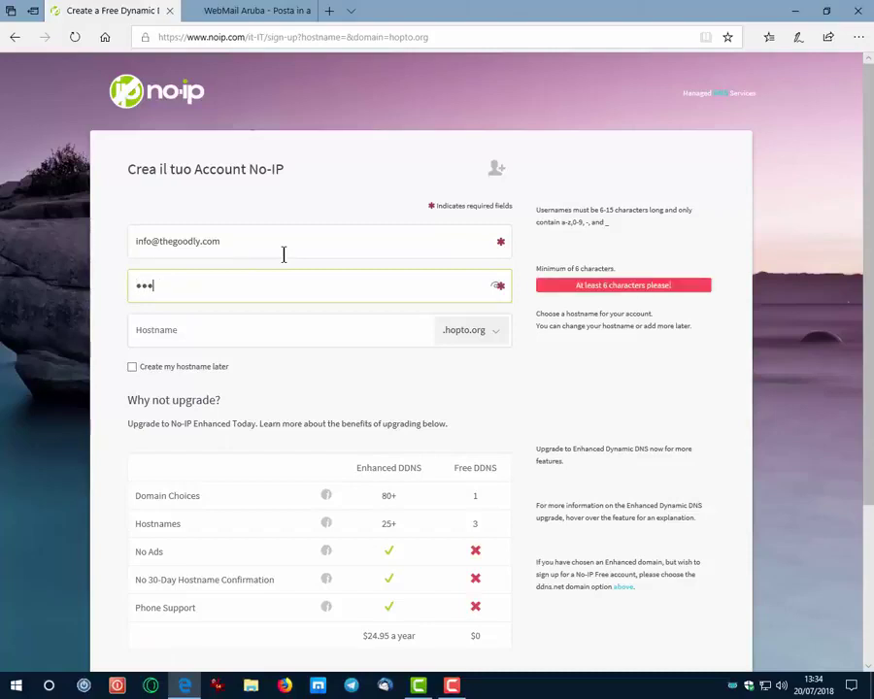
# - Set the hostname to thegoodly on the .ddns.net domain
pyautogui.click(272, 337)
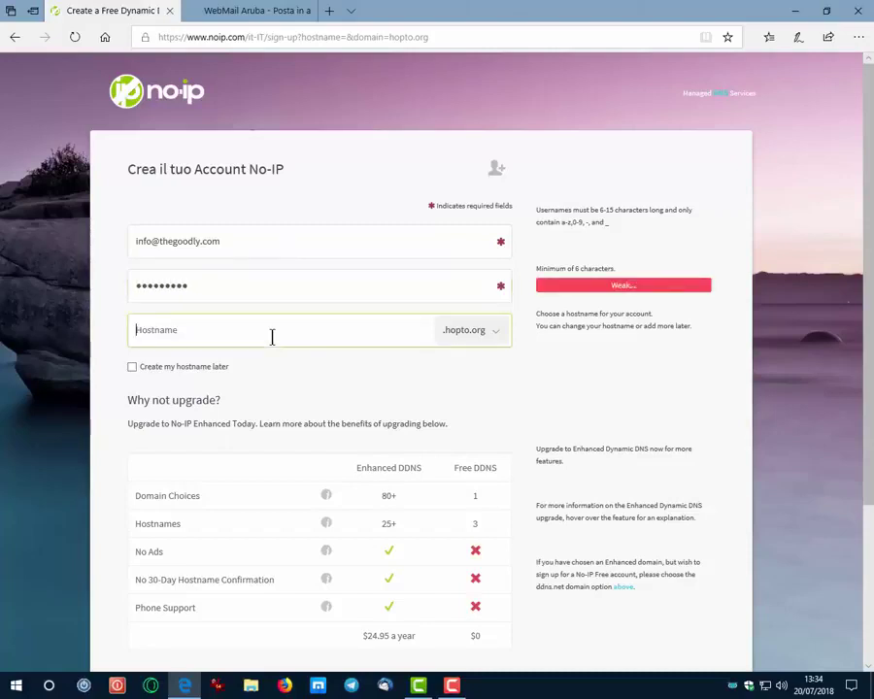
pyautogui.write('thegoodly')
pyautogui.click(491, 339)
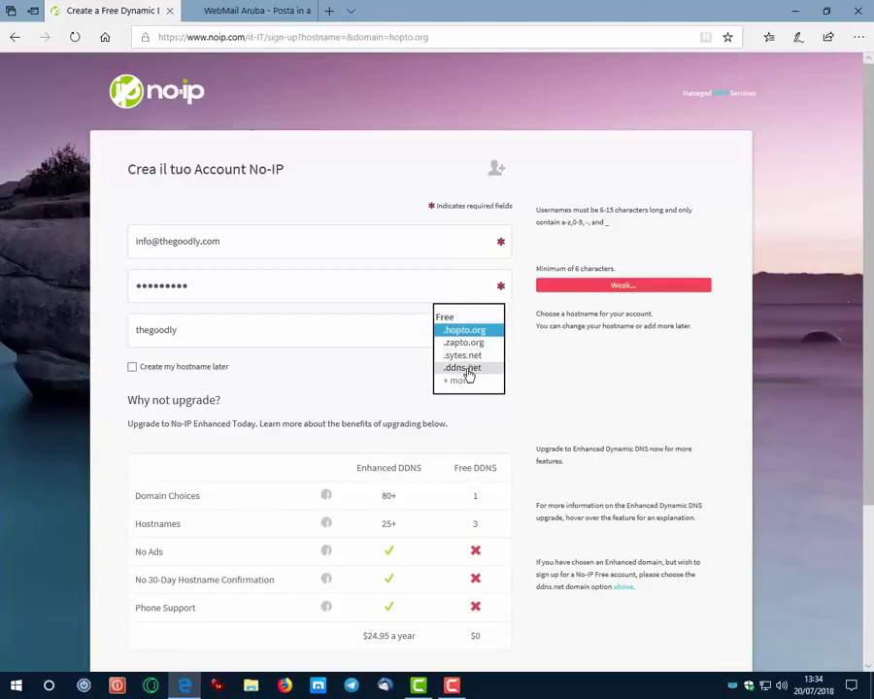
pyautogui.click(469, 375)
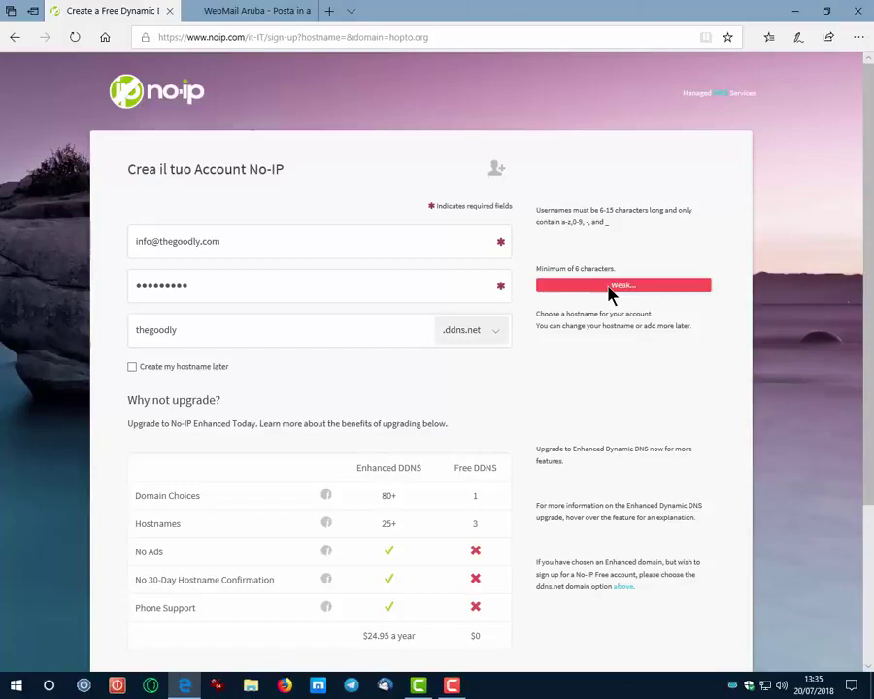
# - Review the Free DDNS plan features, including No 30-Day Hostname Confirmation
pyautogui.scroll(-3, 612, 294)
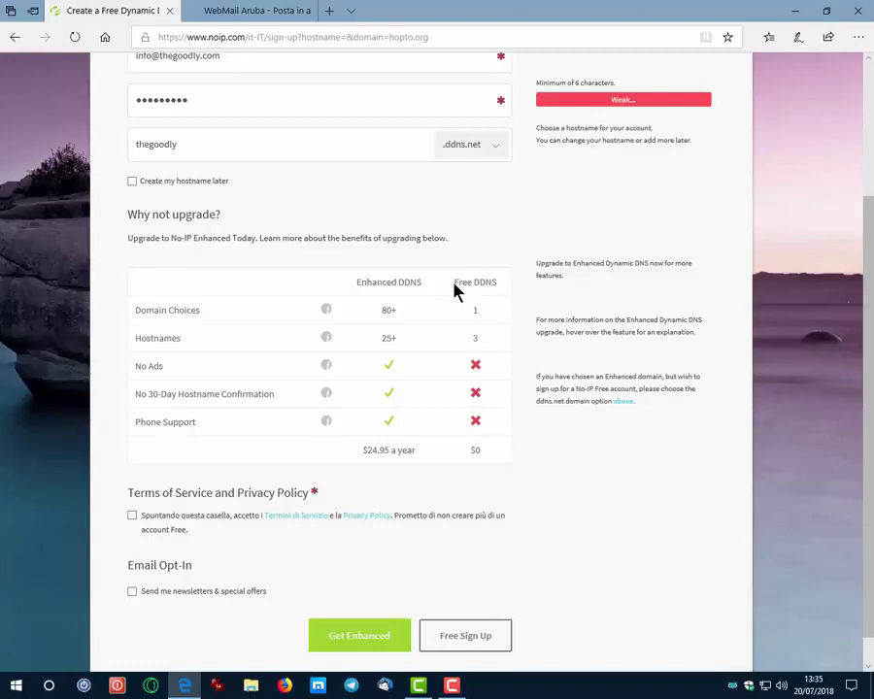
pyautogui.moveTo(453, 282); pyautogui.dragTo(490, 282)
pyautogui.click(489, 286)
pyautogui.moveTo(138, 394); pyautogui.dragTo(275, 393)
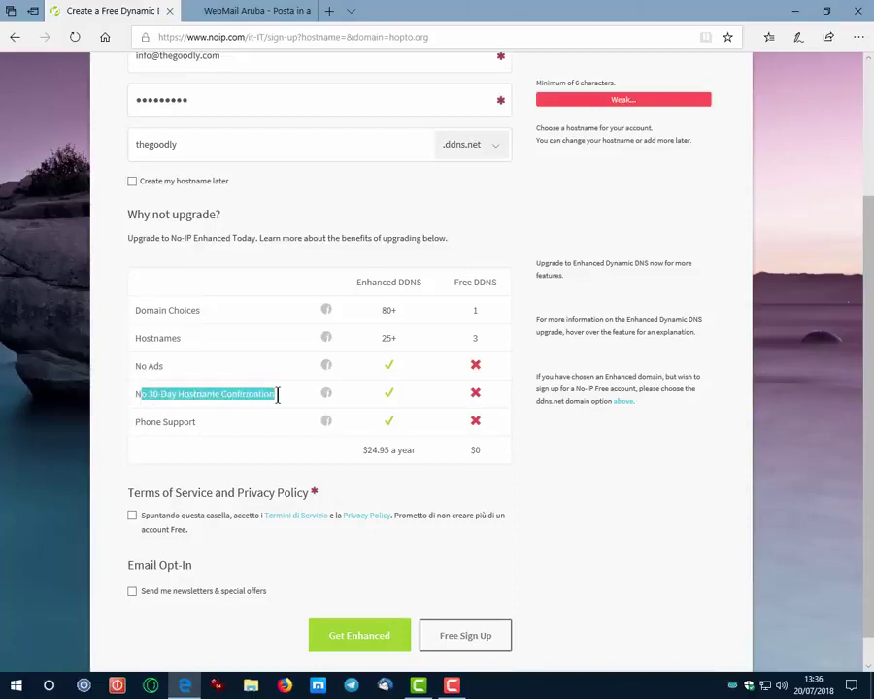
pyautogui.click(484, 406)
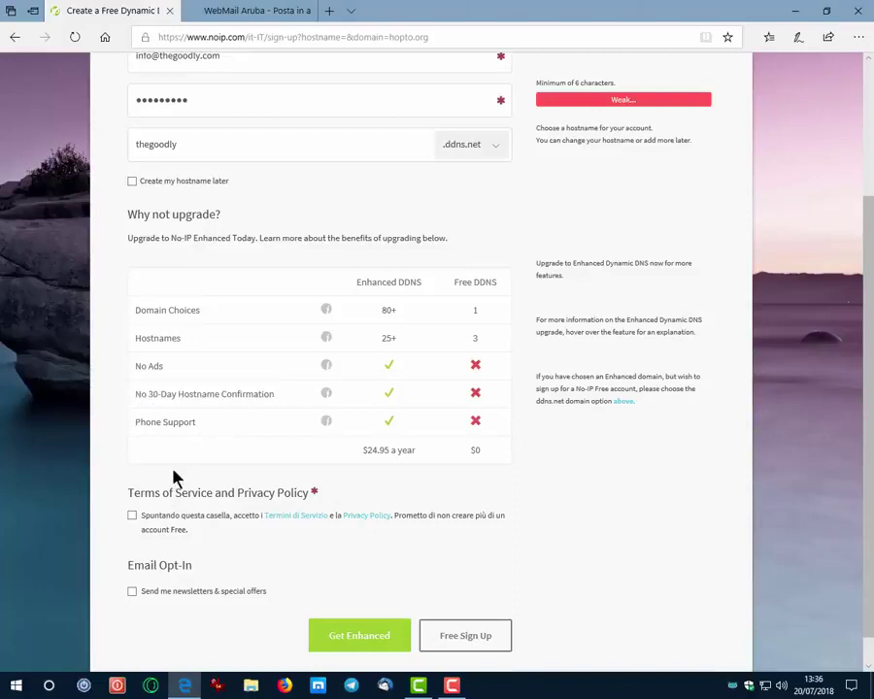
# - Accept the terms of service and privacy policy and submit the free sign-up
pyautogui.click(132, 519)
pyautogui.scroll(3, 305, 578)
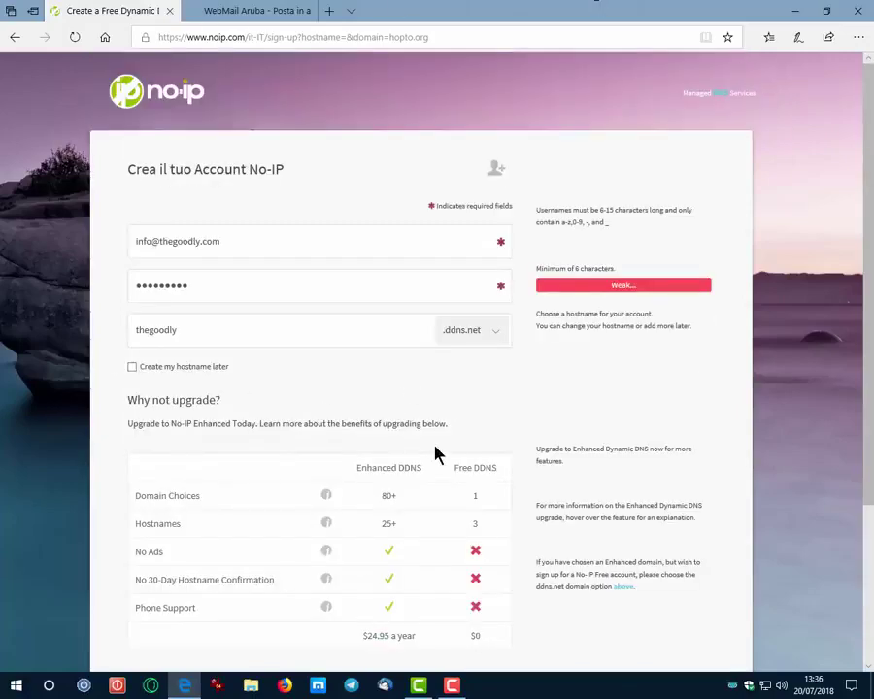
pyautogui.scroll(-3, 512, 483)
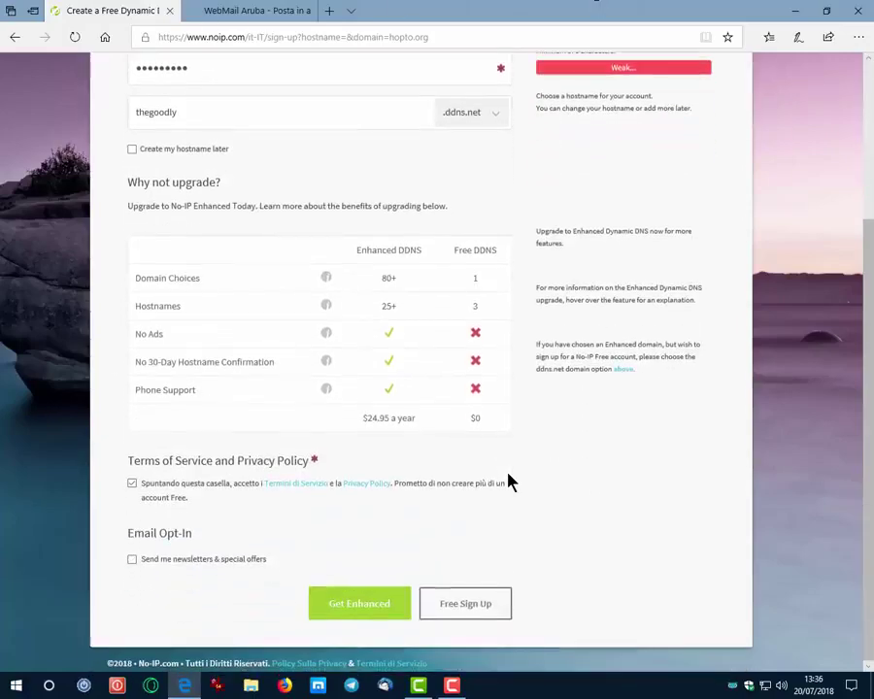
pyautogui.click(470, 612)
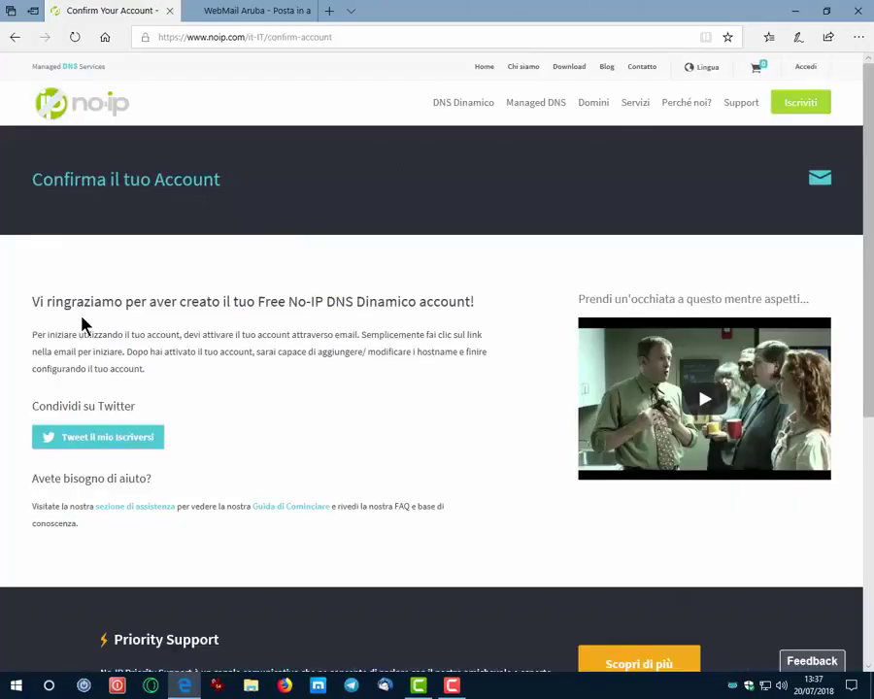
pyautogui.moveTo(34, 301); pyautogui.dragTo(457, 377)
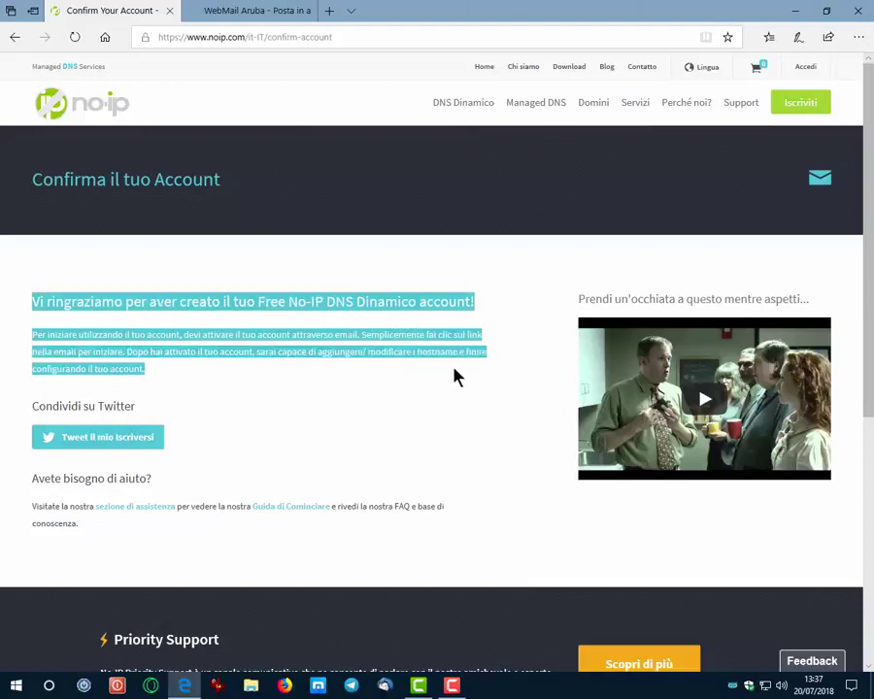
pyautogui.click(295, 391)
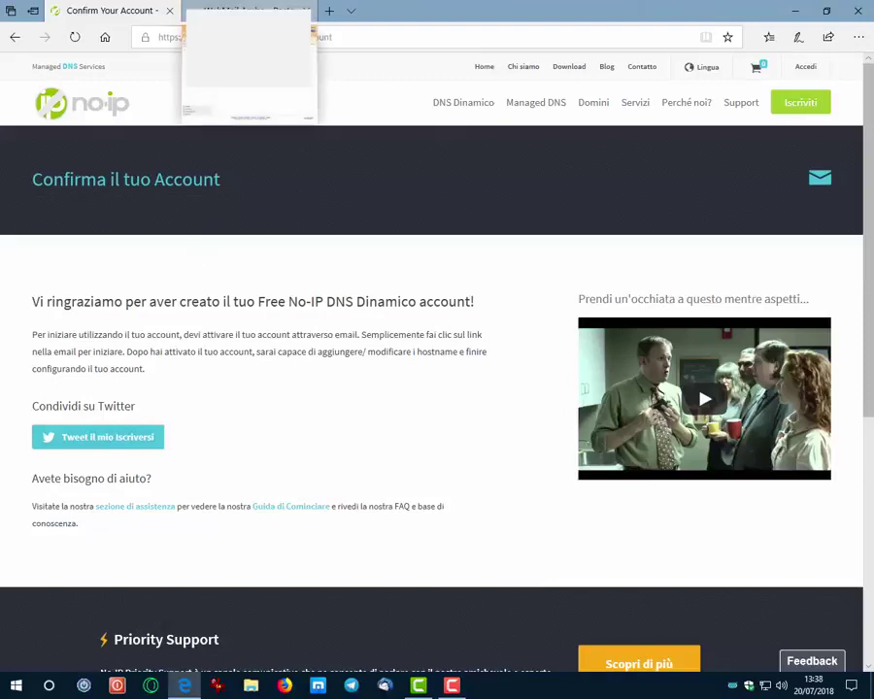
pyautogui.click(212, 13)
# - Open the 'Conferma il tuo Account No-IP' e-mail and follow its Conferma Account button
pyautogui.click(487, 194)
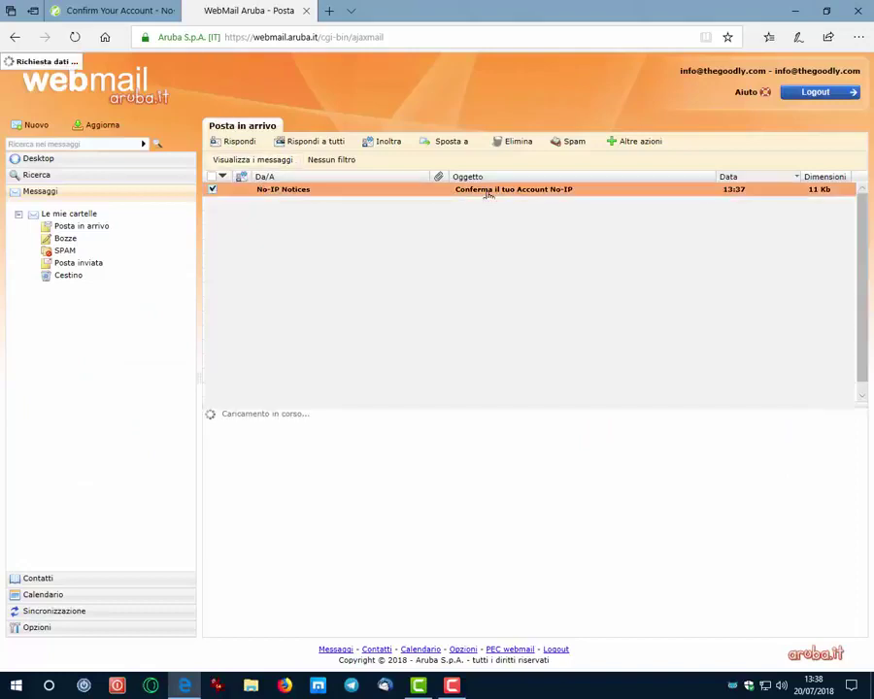
pyautogui.scroll(-2, 703, 550)
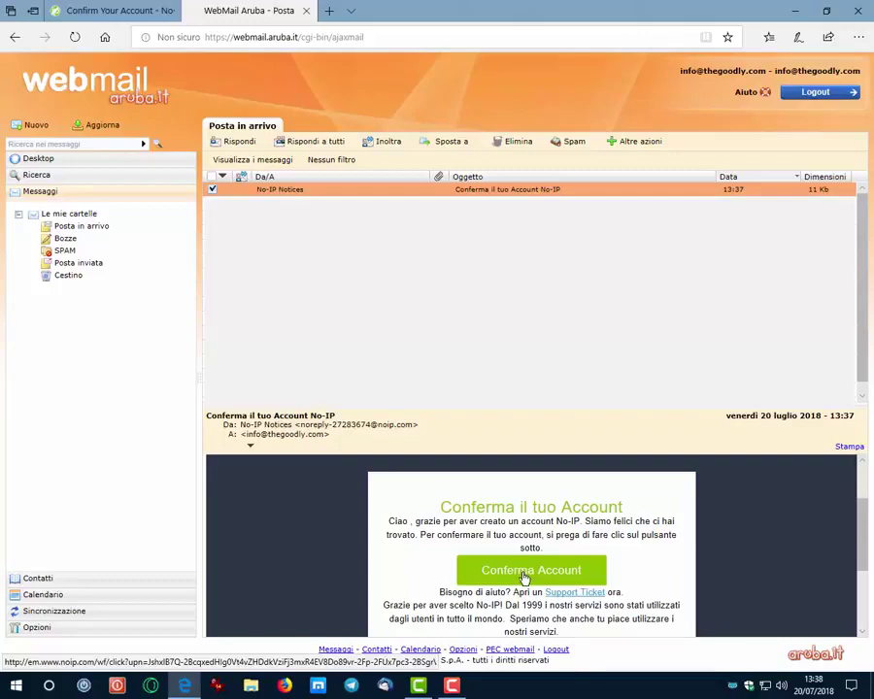
pyautogui.click(525, 577)
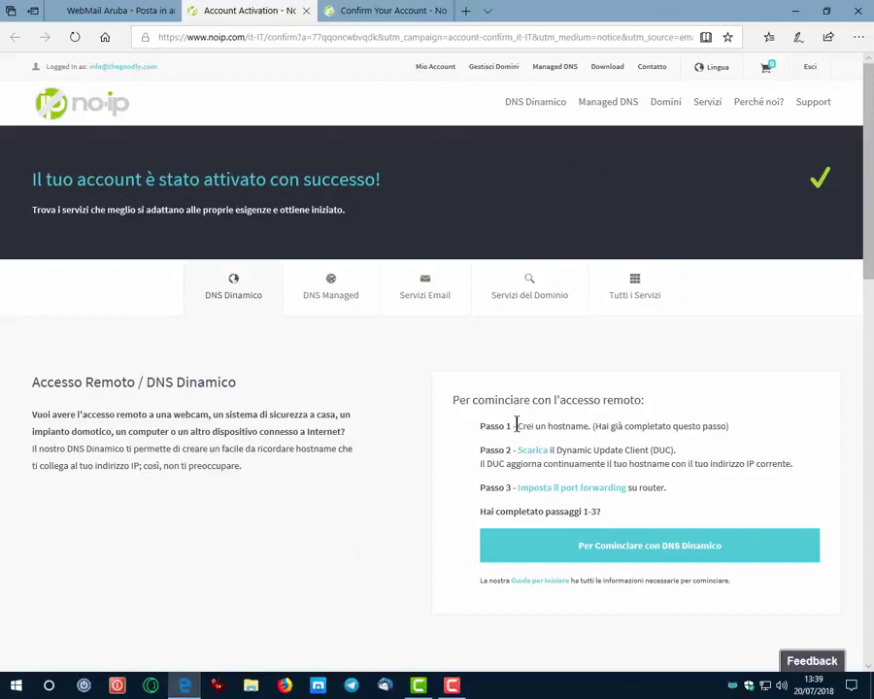
# - Download the DUC for Windows installer DUCSetup_v4_1_1.exe into the Download folder
pyautogui.moveTo(516, 425); pyautogui.dragTo(744, 434)
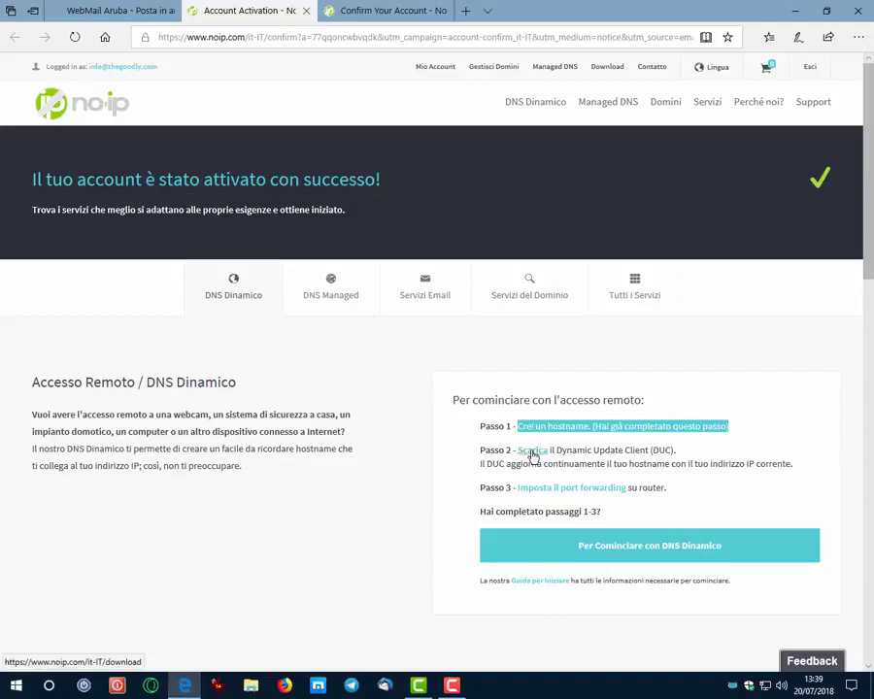
pyautogui.click(532, 453)
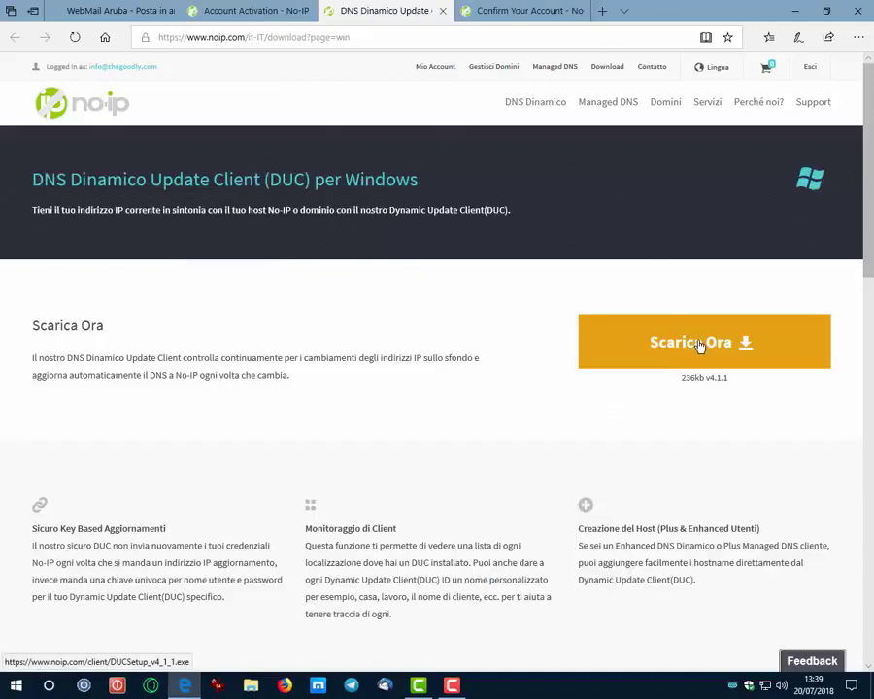
pyautogui.click(699, 345)
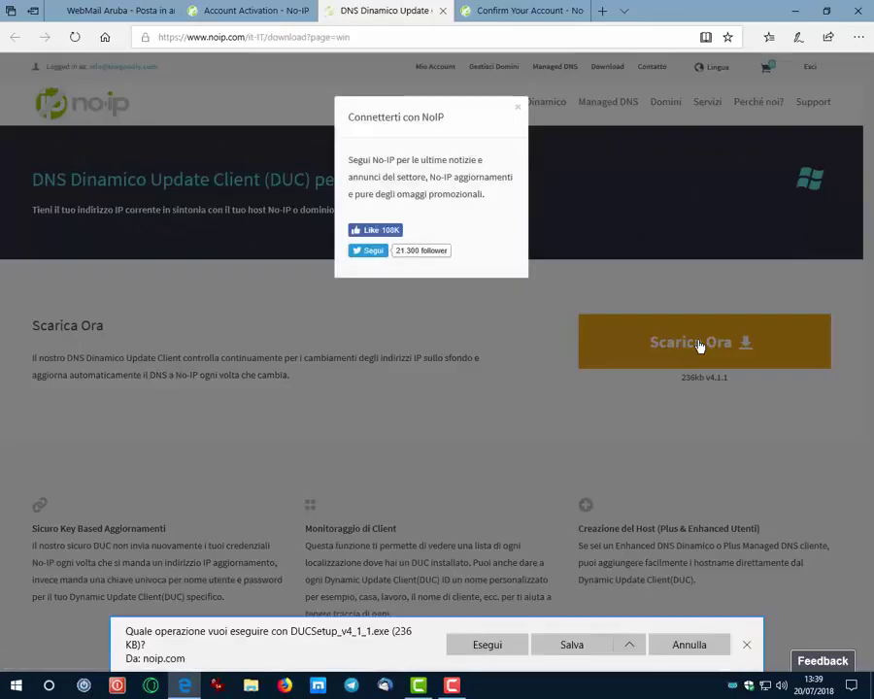
pyautogui.click(612, 633)
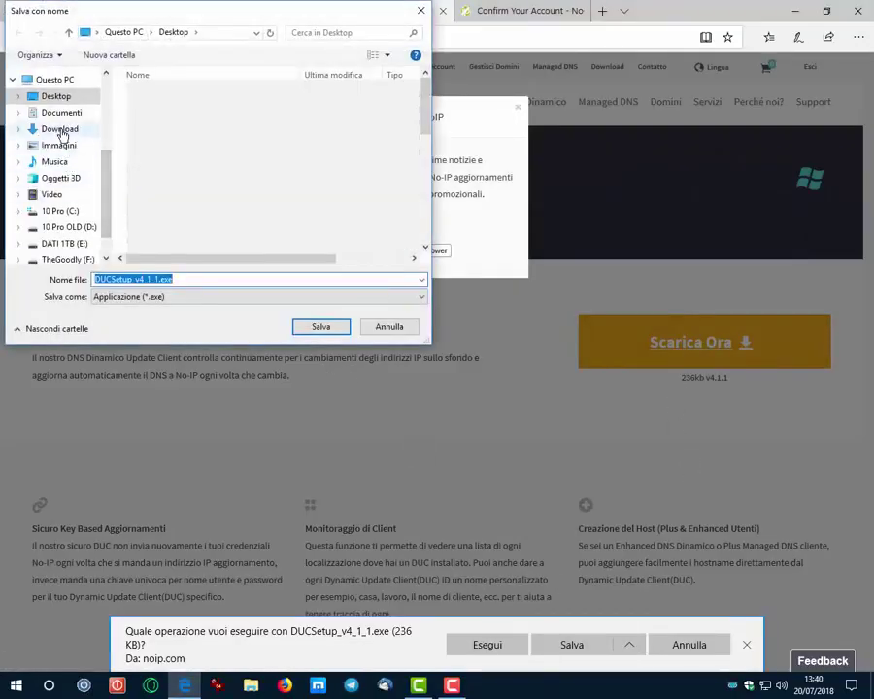
pyautogui.click(55, 131)
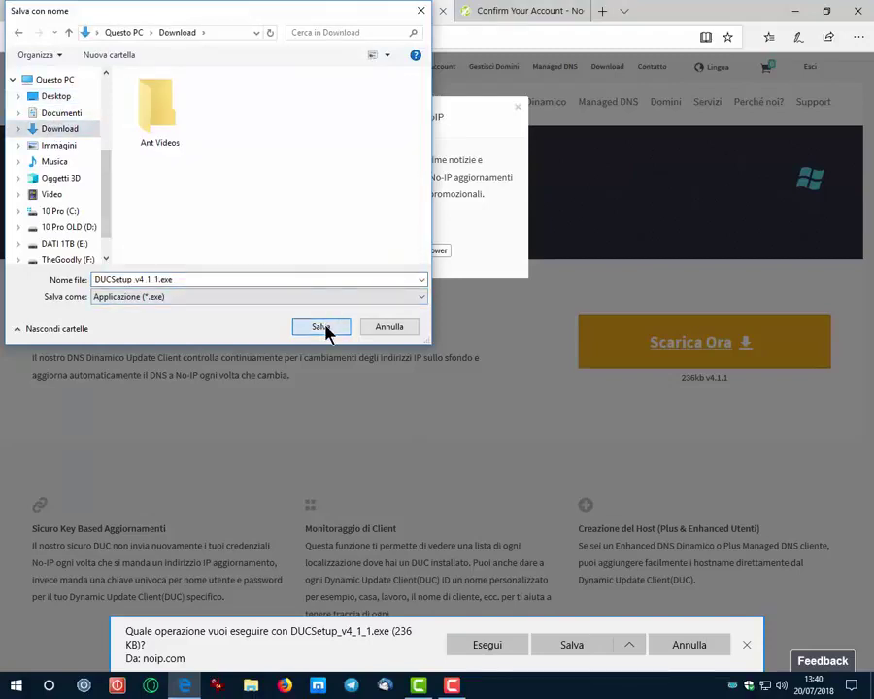
pyautogui.click(324, 329)
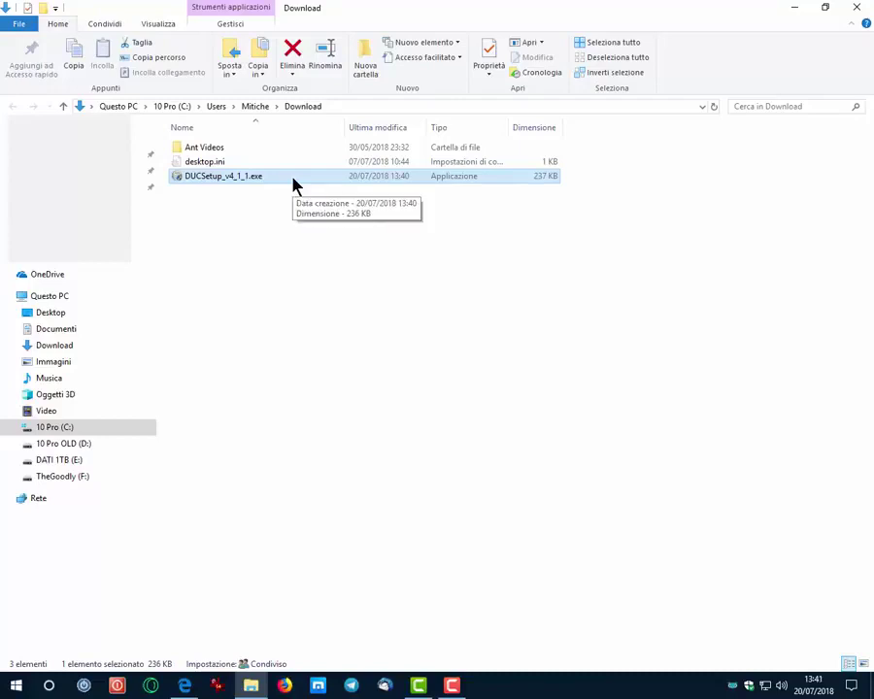
# - Install No-IP DUC V4.1.1 with default settings, then return to the Account Activation tab
pyautogui.doubleClick(293, 177)
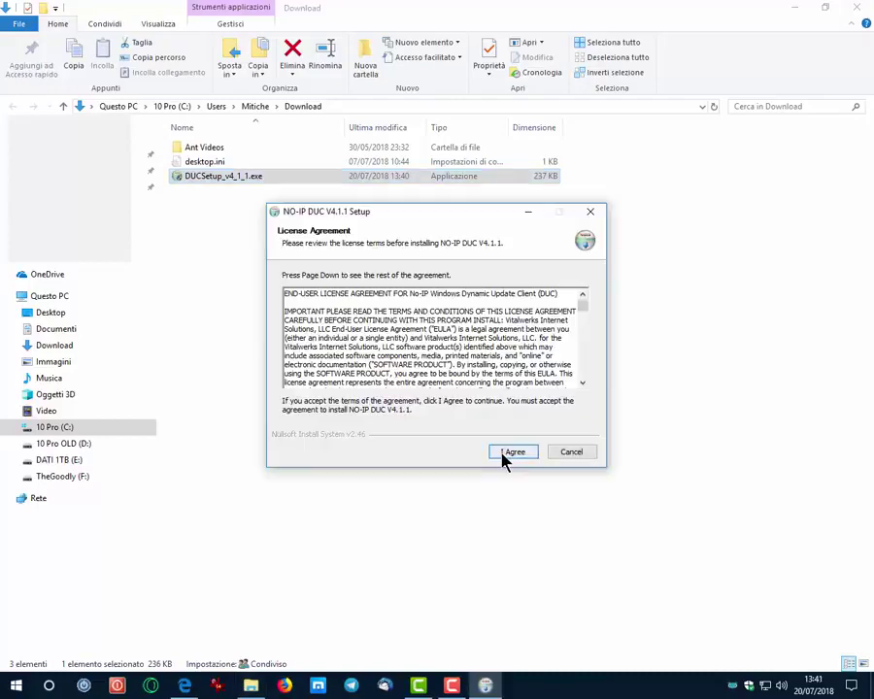
pyautogui.click(502, 452)
pyautogui.click(503, 454)
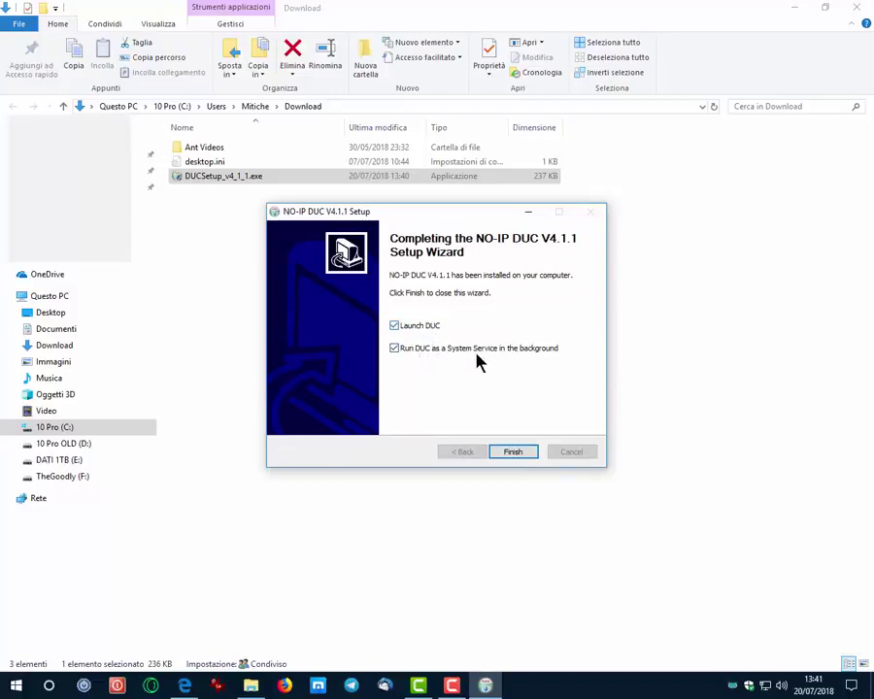
pyautogui.click(515, 452)
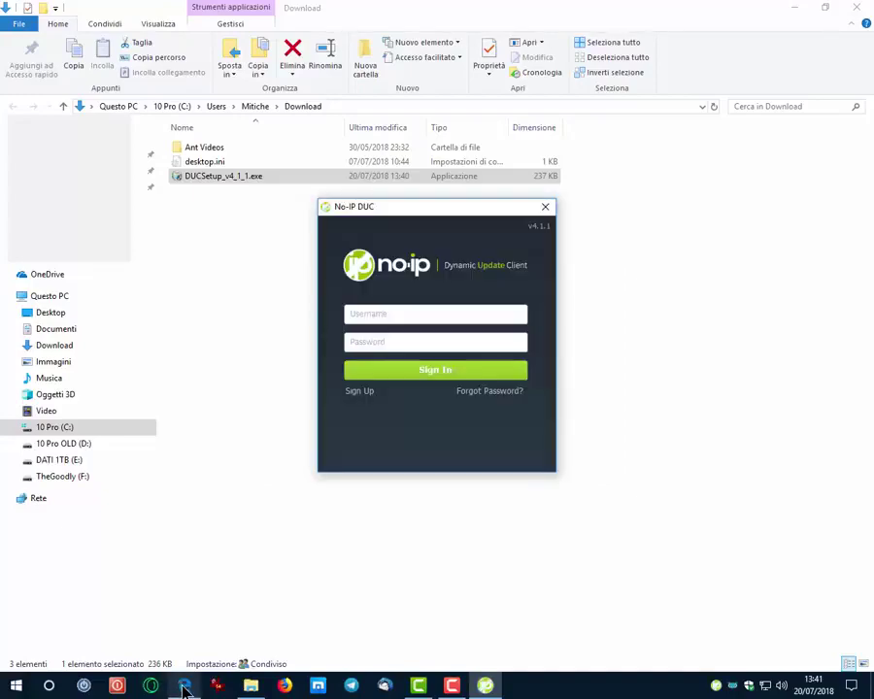
pyautogui.click(184, 688)
pyautogui.click(247, 11)
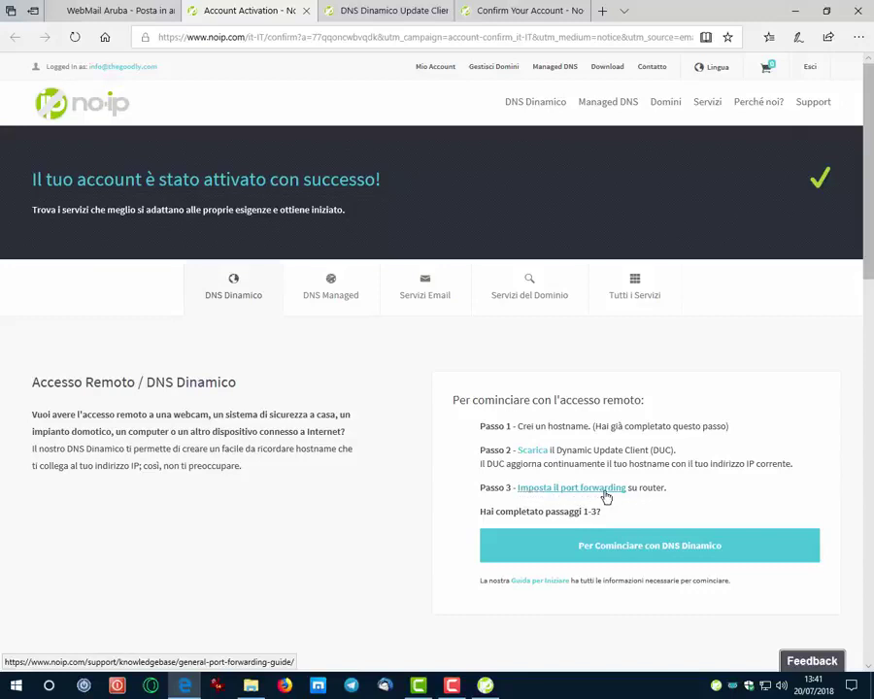
# - Open the 'Imposta il port forwarding' guide and scroll through its steps and router examples
pyautogui.click(553, 489)
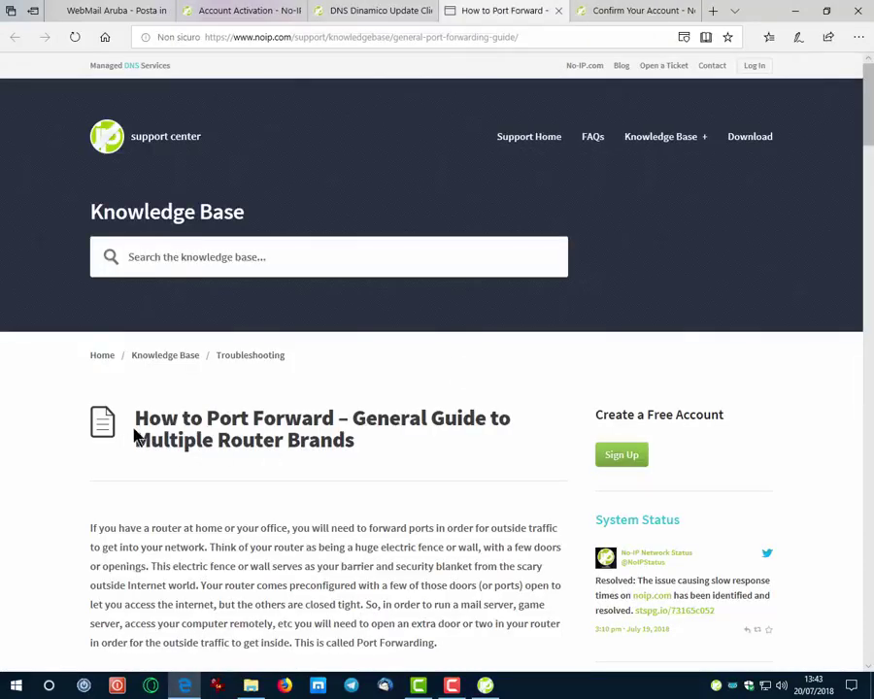
pyautogui.scroll(-2, 199, 436)
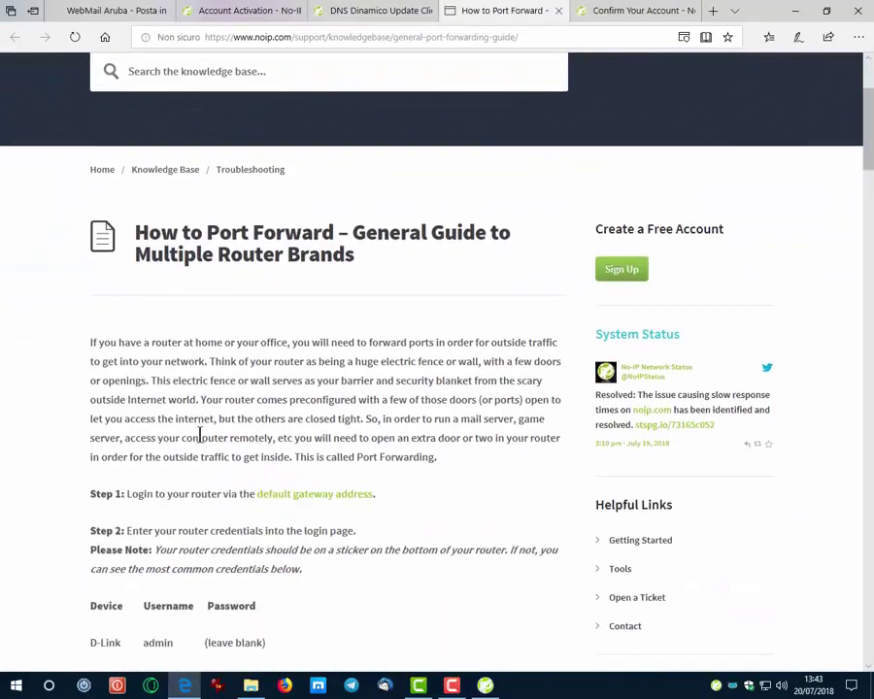
pyautogui.scroll(-1, 200, 436)
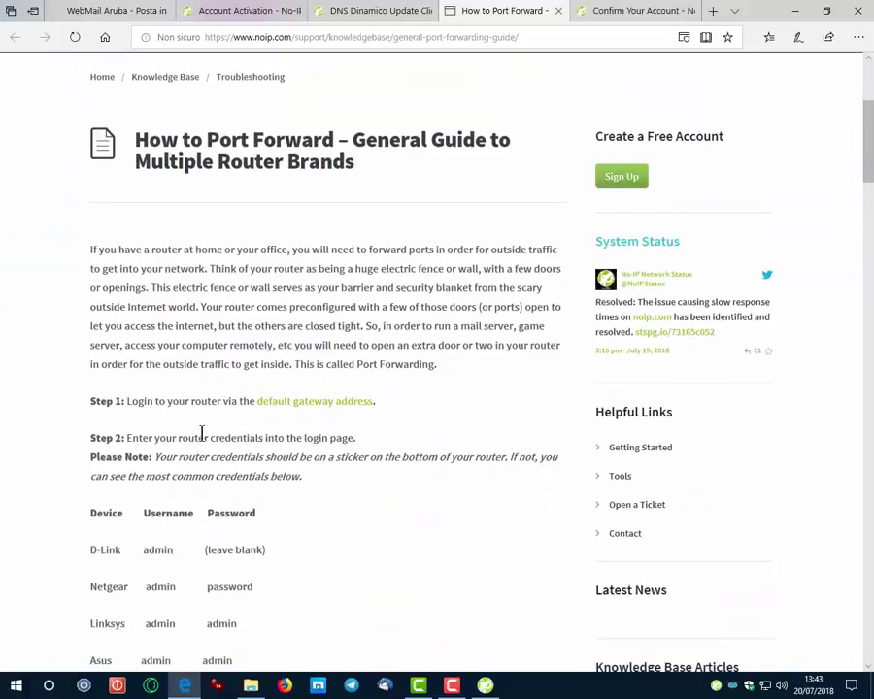
pyautogui.scroll(-2, 202, 433)
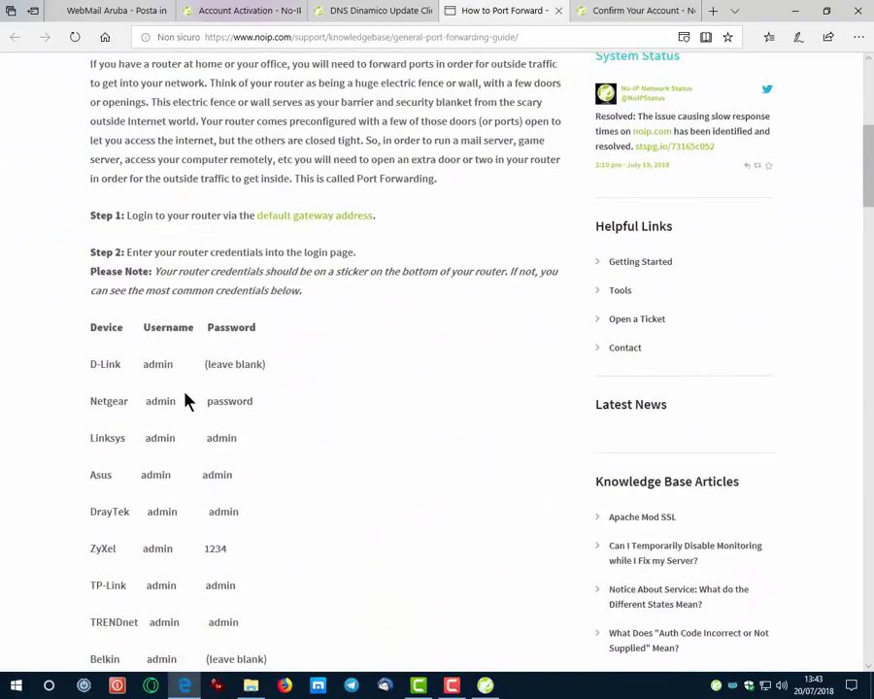
pyautogui.scroll(-3, 187, 401)
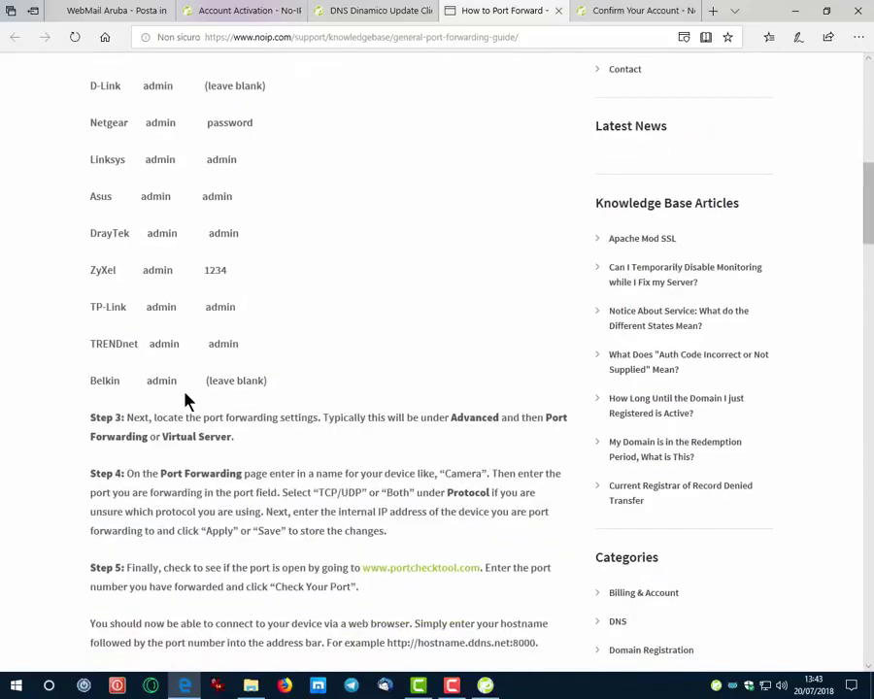
pyautogui.scroll(-7, 187, 401)
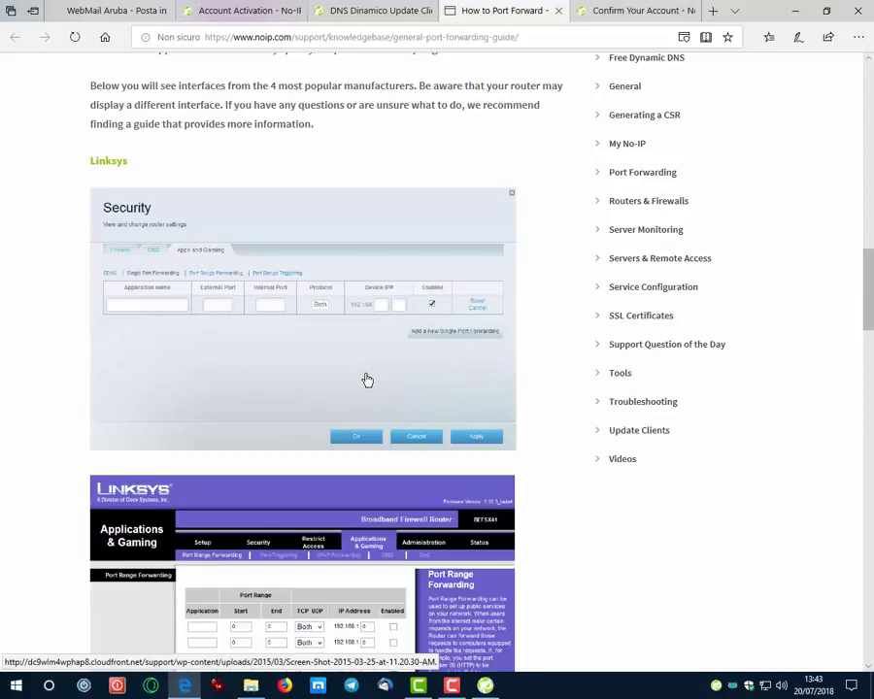
pyautogui.scroll(-2, 367, 380)
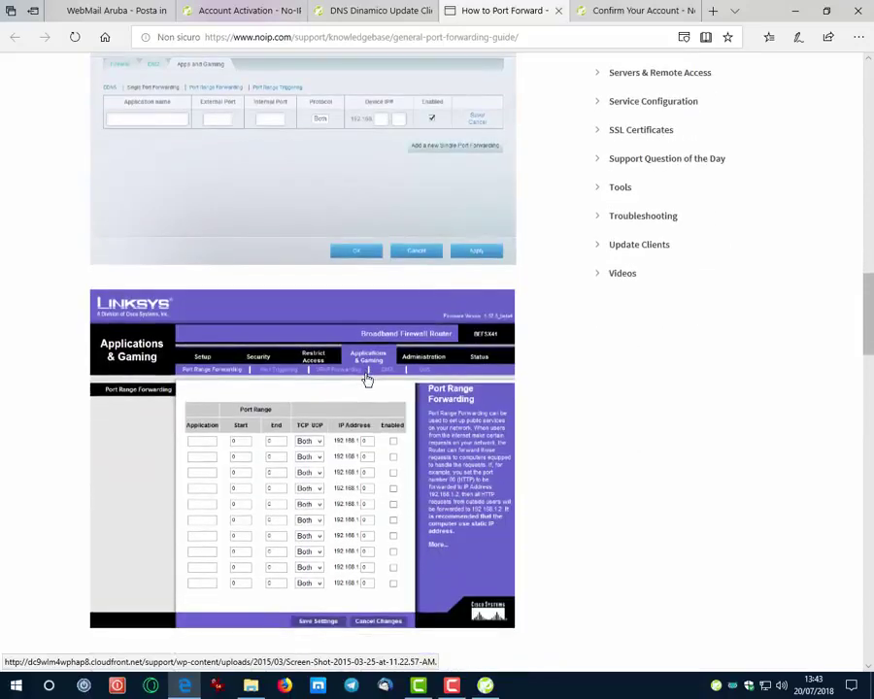
pyautogui.scroll(-4, 367, 380)
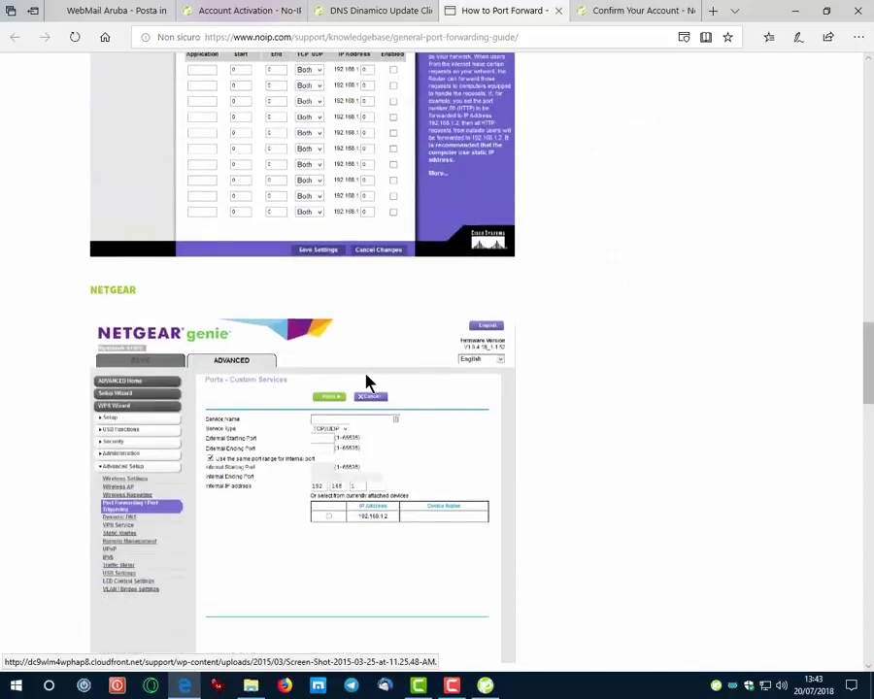
pyautogui.scroll(-5, 367, 380)
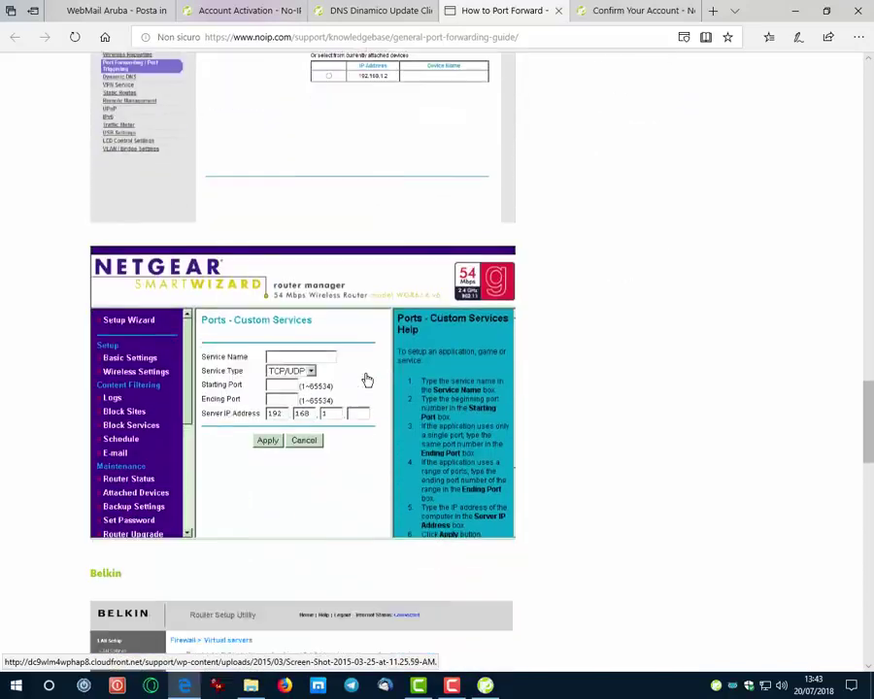
pyautogui.scroll(-9, 367, 380)
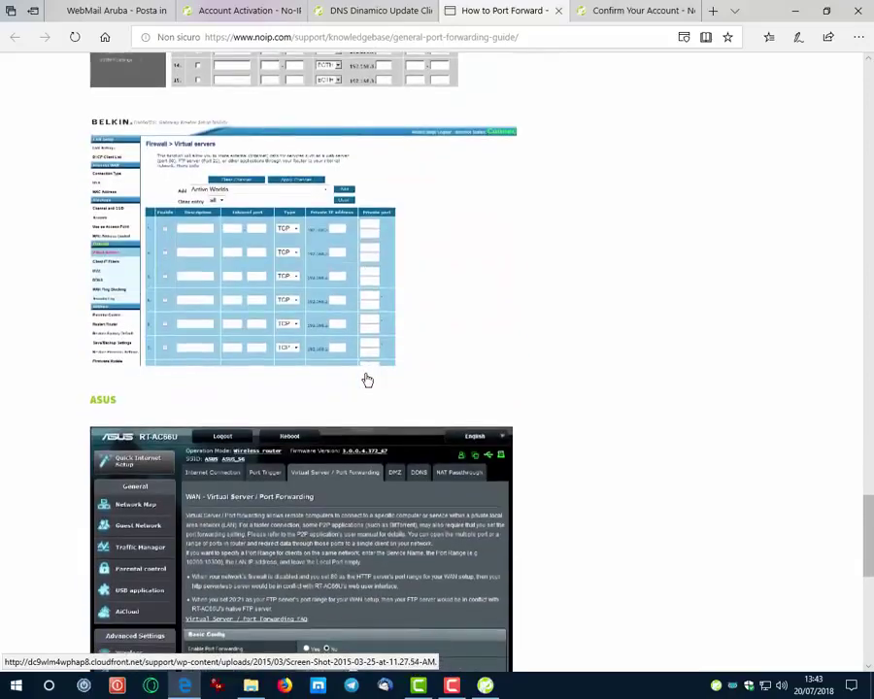
pyautogui.scroll(20, 367, 380)
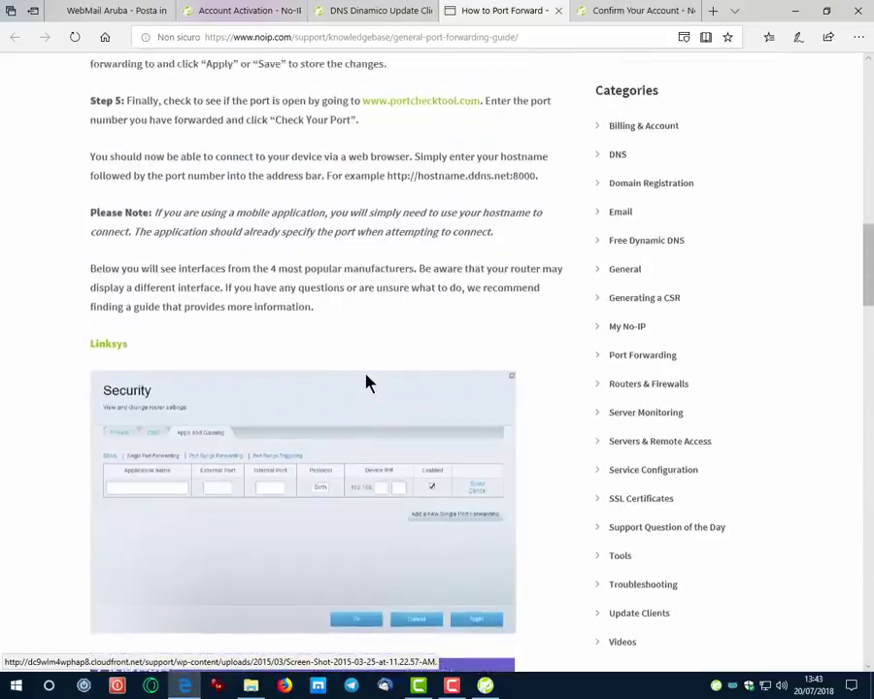
pyautogui.scroll(12, 368, 381)
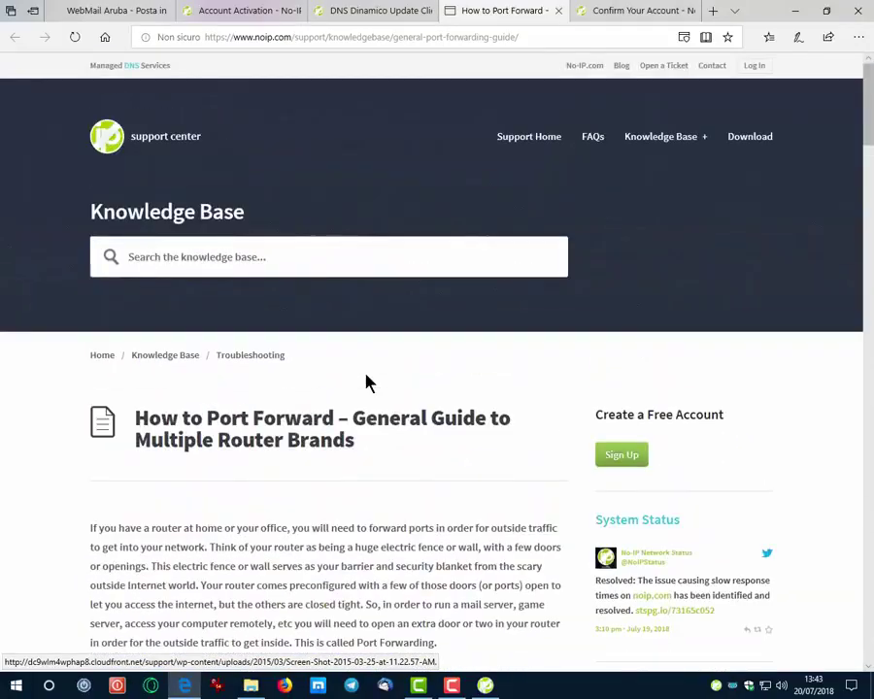
# - Go to the My No-IP dashboard and enter the account username
pyautogui.click(225, 8)
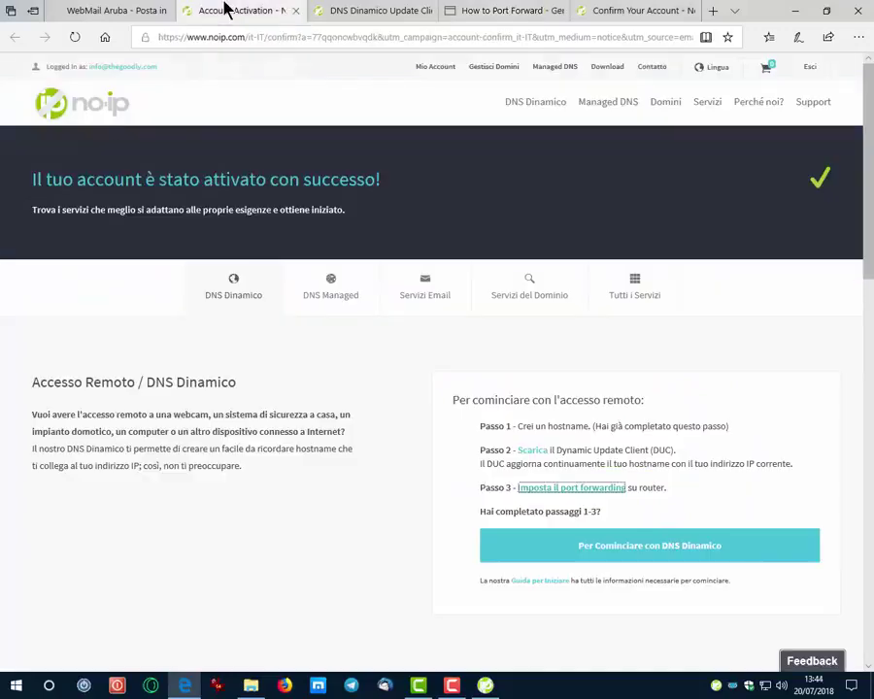
pyautogui.click(632, 551)
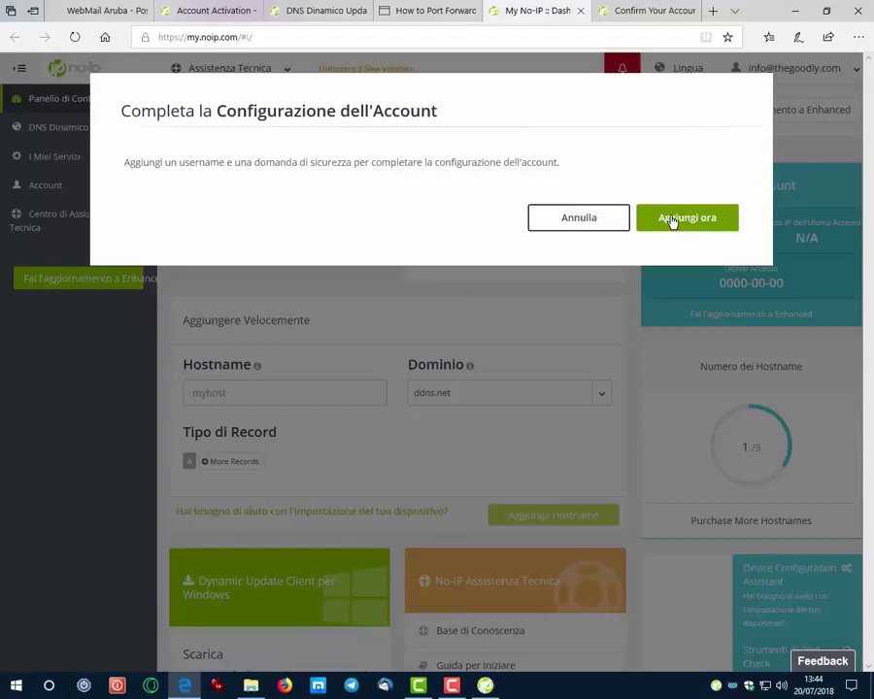
pyautogui.click(671, 222)
pyautogui.write('Thegoodly')
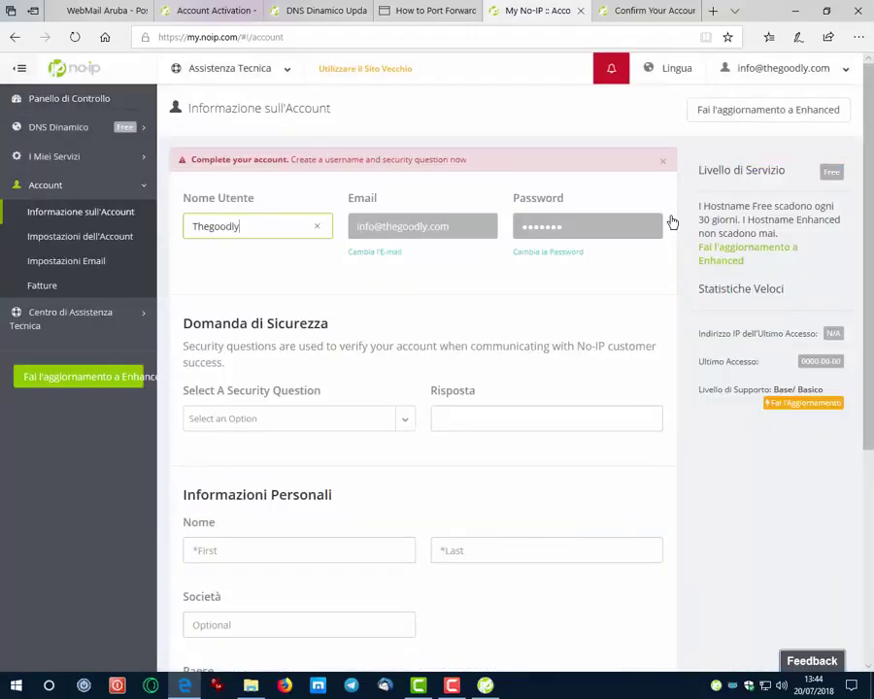
# - Set the security question to 'What is your all-time favorite sports team?' with an answer, and save
pyautogui.click(410, 424)
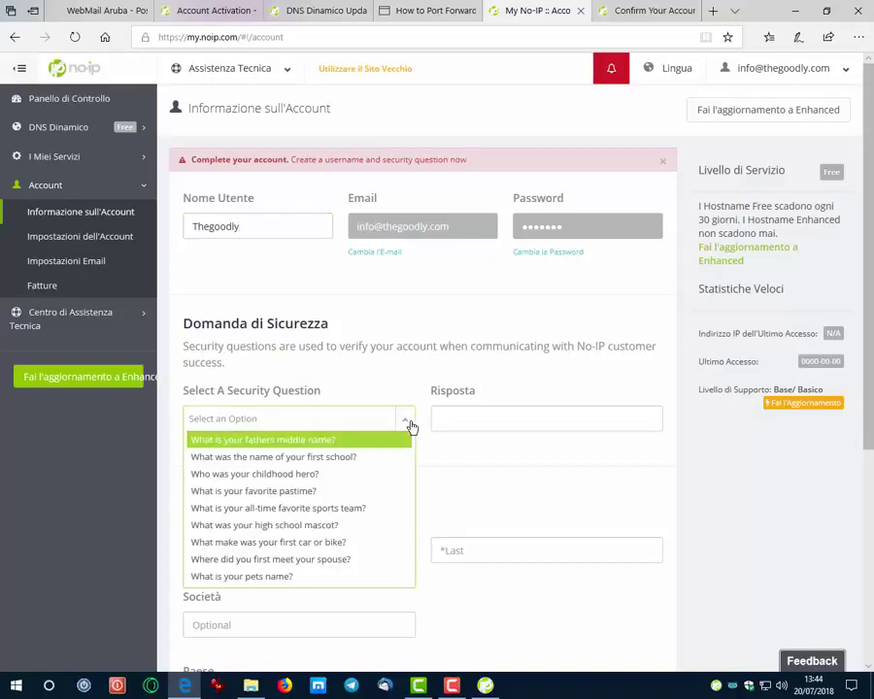
pyautogui.click(278, 508)
pyautogui.click(456, 418)
pyautogui.hotkey('ctrl', 'v')
pyautogui.scroll(-5, 459, 425)
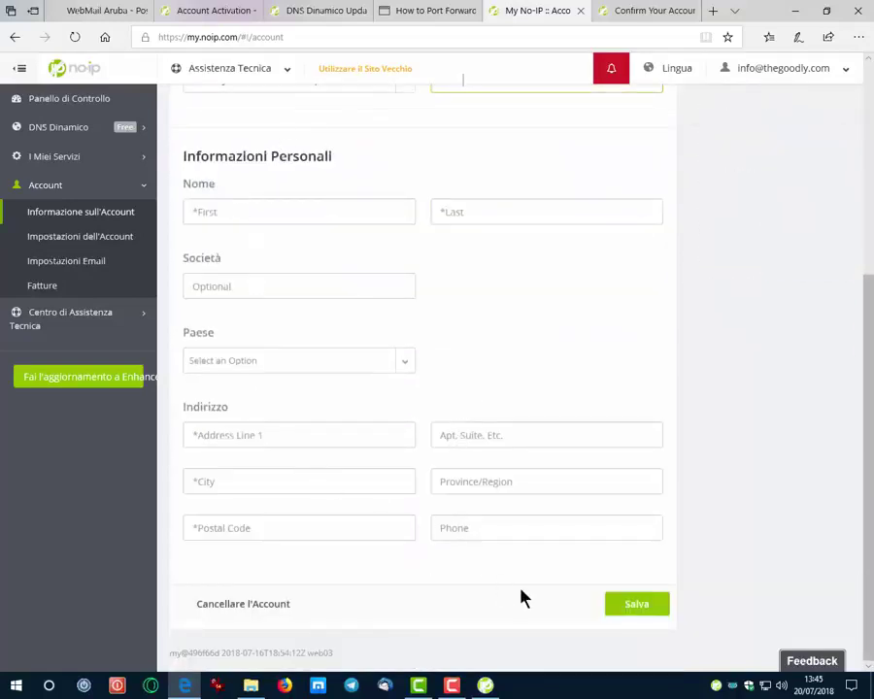
pyautogui.click(622, 609)
pyautogui.scroll(3, 606, 474)
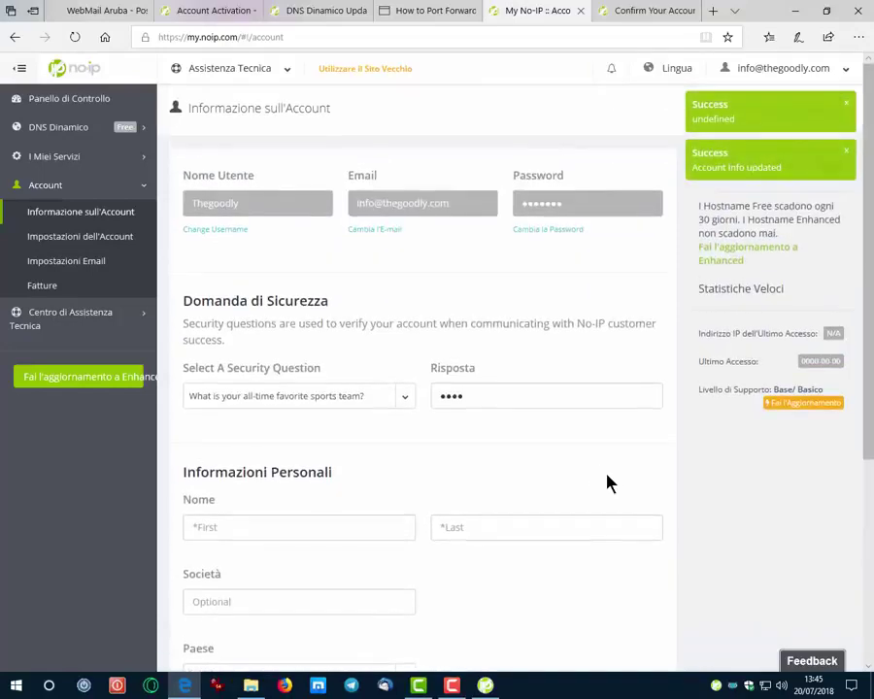
# - Open the Dynamic DNS hostnames list showing thegoodly.ddns.net
pyautogui.click(54, 129)
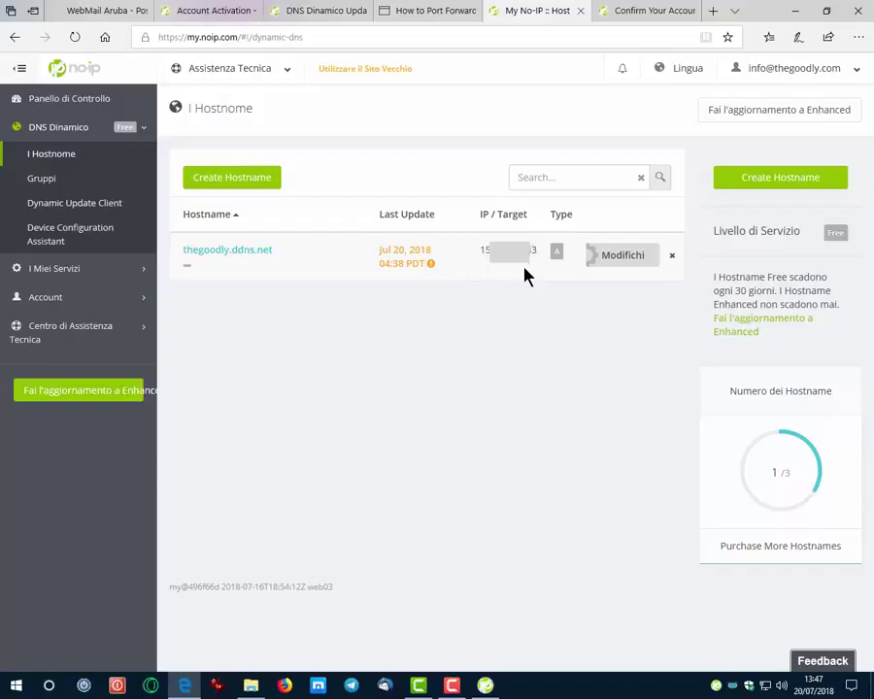
pyautogui.click(204, 260)
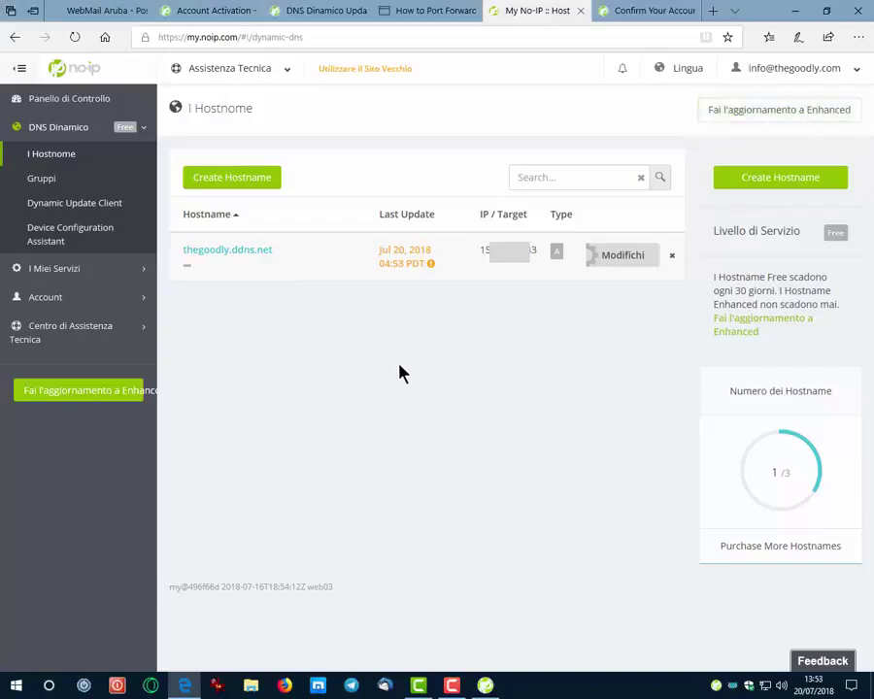
# - Sign in to No-IP DUC with the account credentials and select thegoodly.ddns.net for updating
pyautogui.click(486, 686)
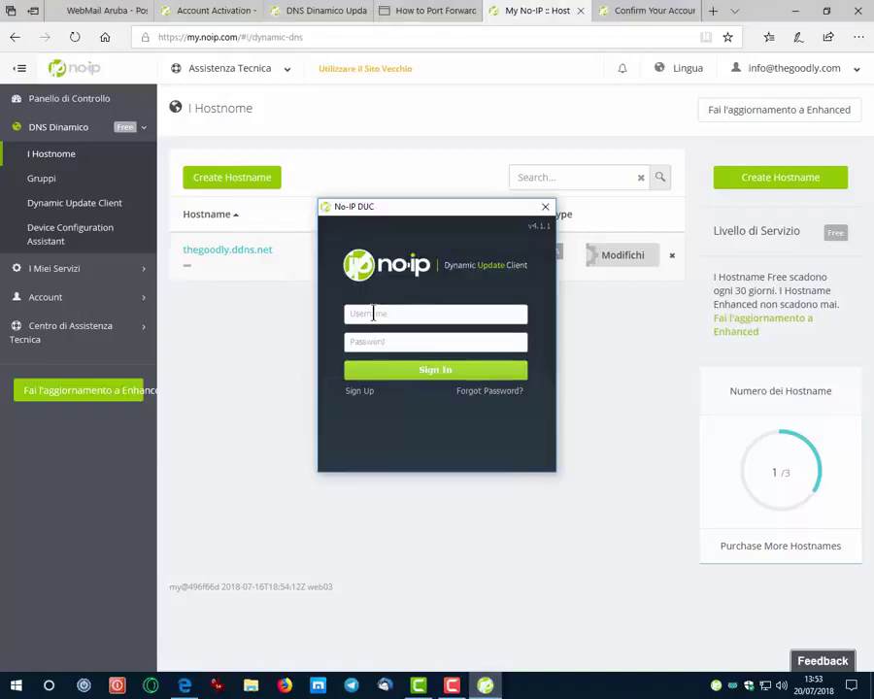
pyautogui.click(373, 313)
pyautogui.write('thegoodly')
pyautogui.click(377, 343)
pyautogui.write('*****')
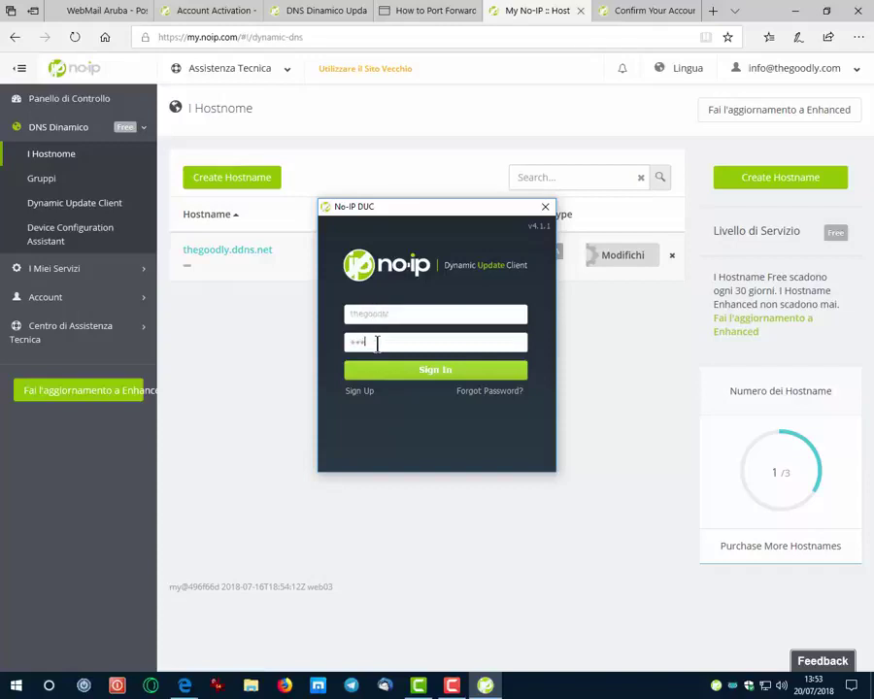
pyautogui.write('*****')
pyautogui.press('Return')
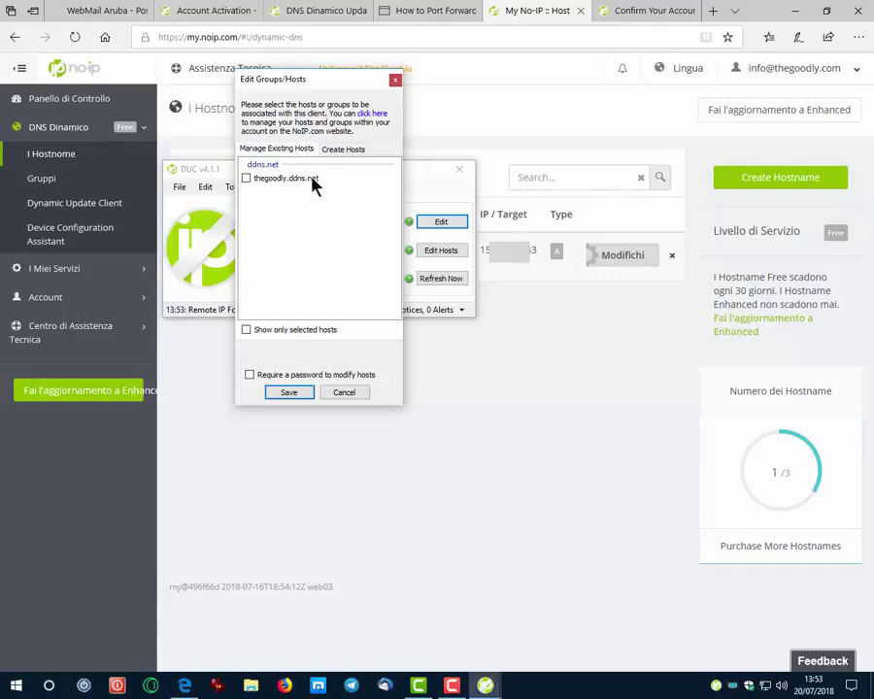
pyautogui.click(246, 180)
pyautogui.click(289, 392)
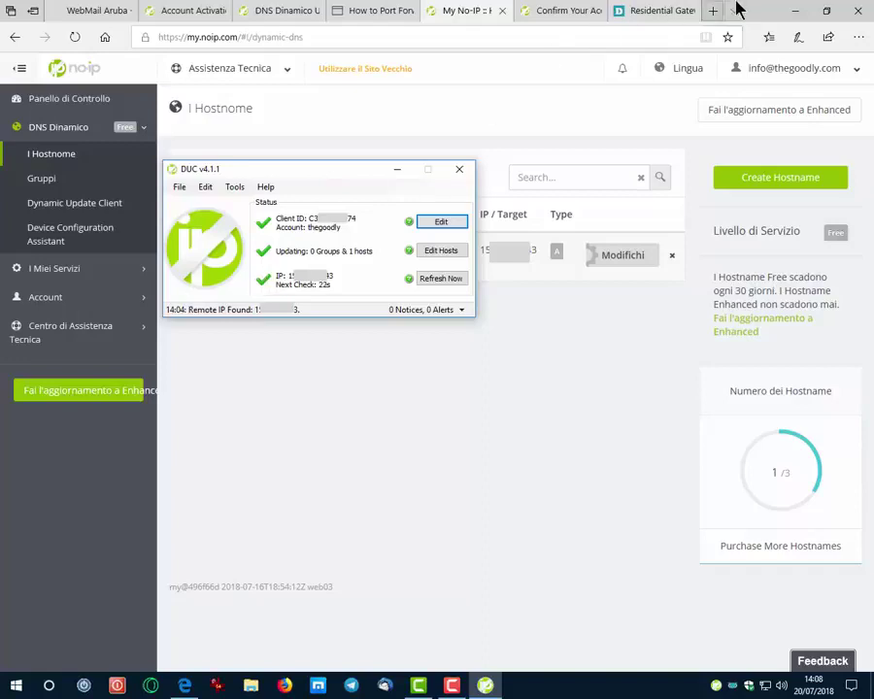
# - Add a router DDNS entry with hostname thegoodly.ddns.net plus the account username and password
pyautogui.click(628, 11)
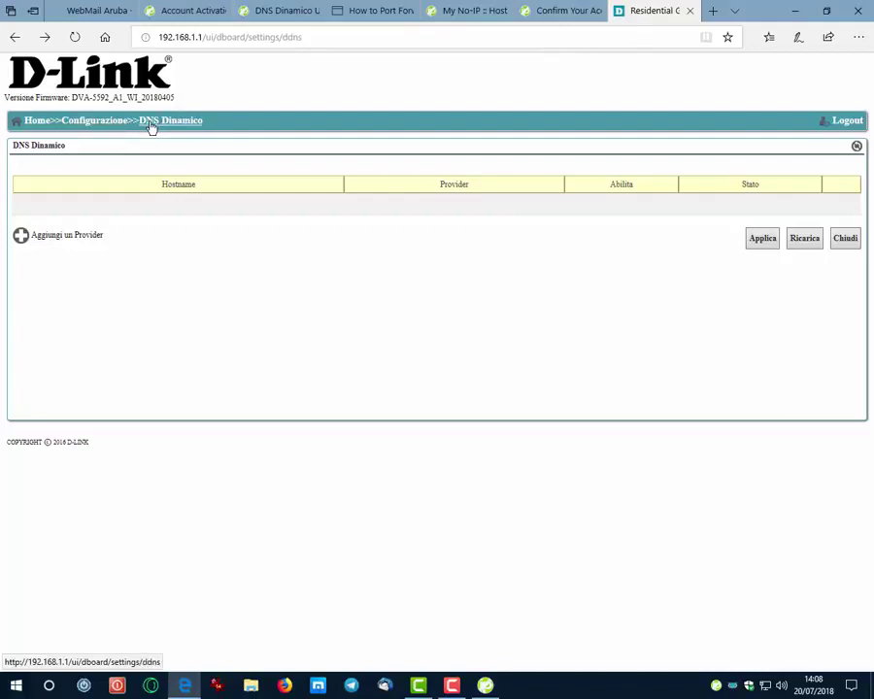
pyautogui.click(54, 243)
pyautogui.click(294, 251)
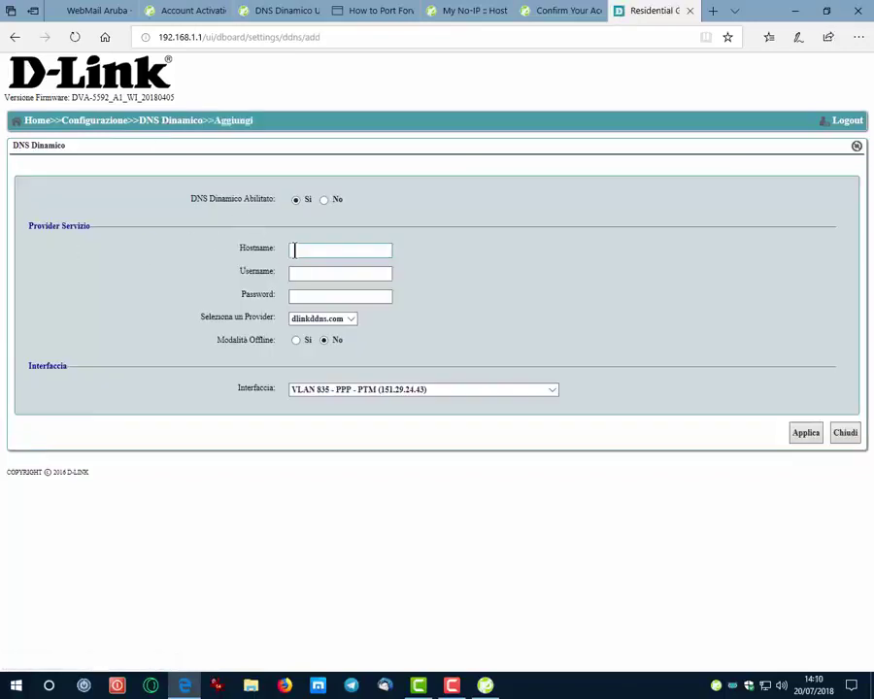
pyautogui.write('the')
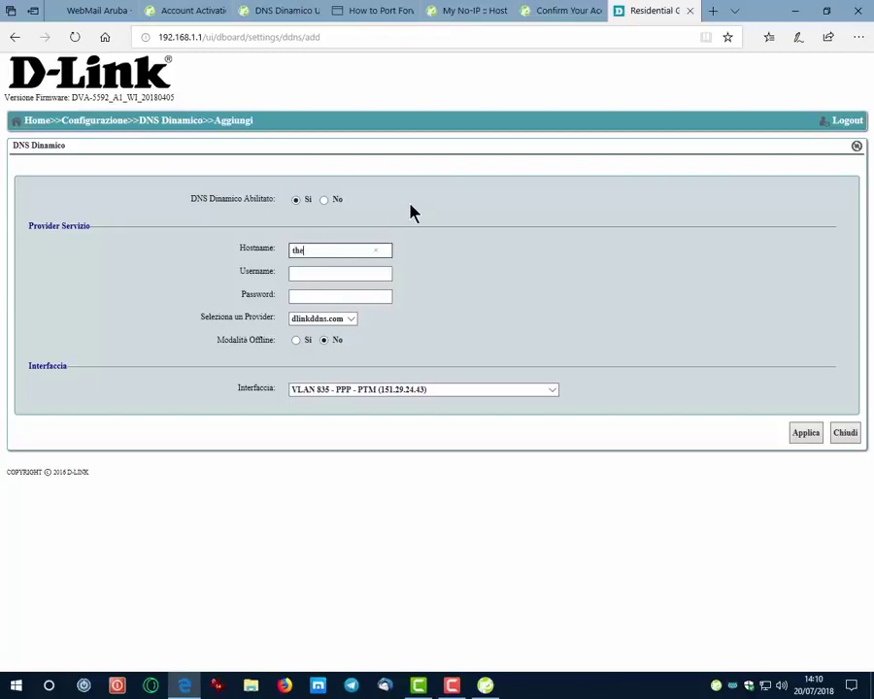
pyautogui.write('goodly.ddns.net')
pyautogui.press('Tab')
pyautogui.write('theg')
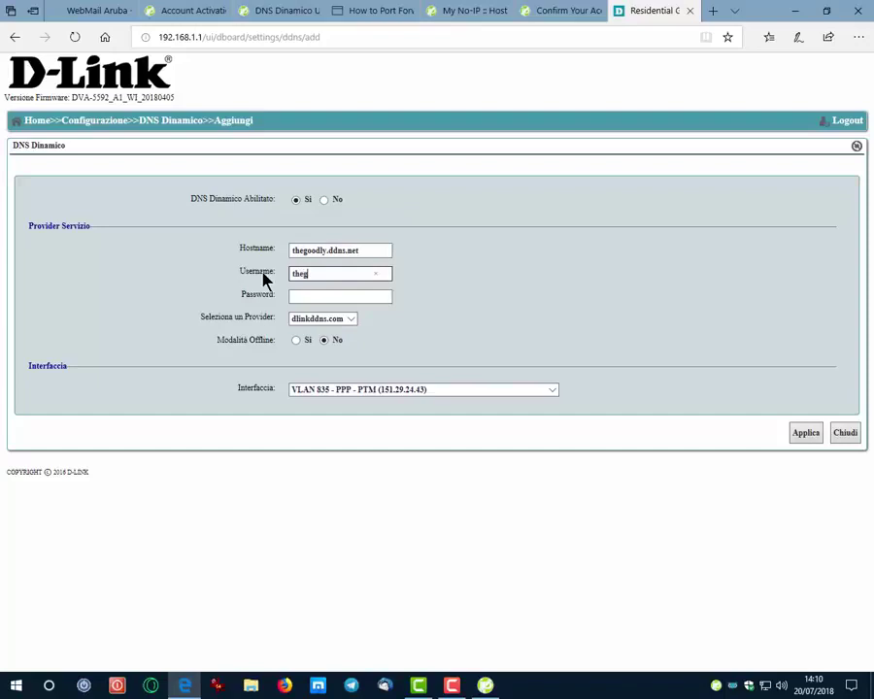
pyautogui.write('oodly')
pyautogui.click(295, 296)
pyautogui.write('***')
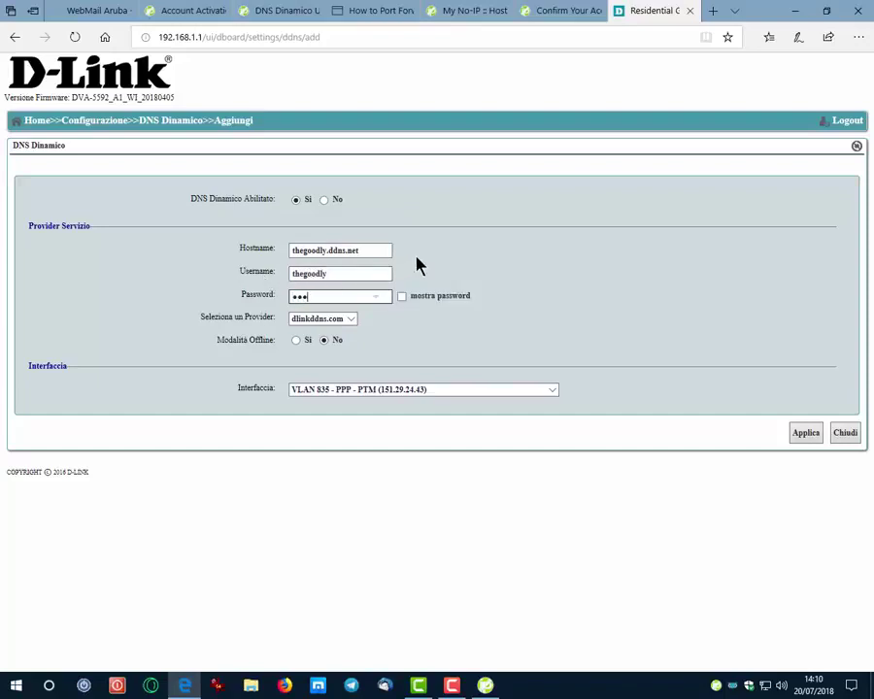
pyautogui.write('******')
# - Choose no-ip.com as the DDNS provider and apply the entry
pyautogui.click(350, 319)
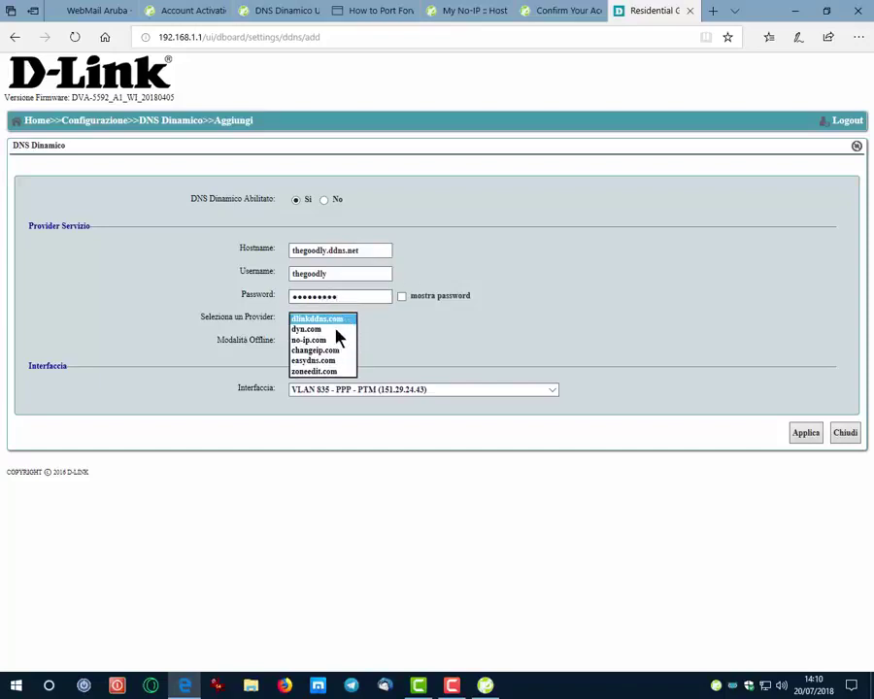
pyautogui.click(338, 340)
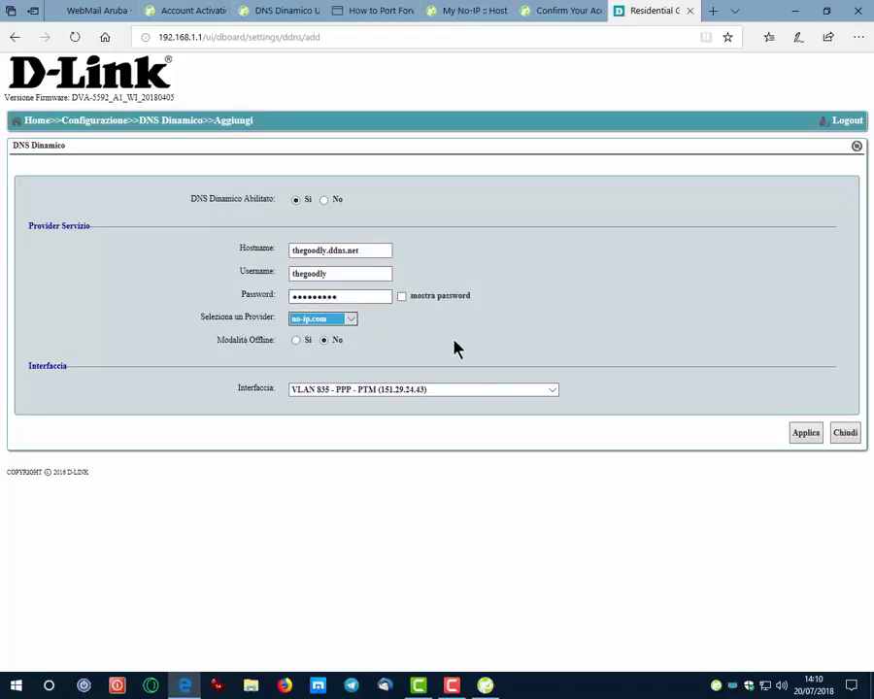
pyautogui.click(802, 434)
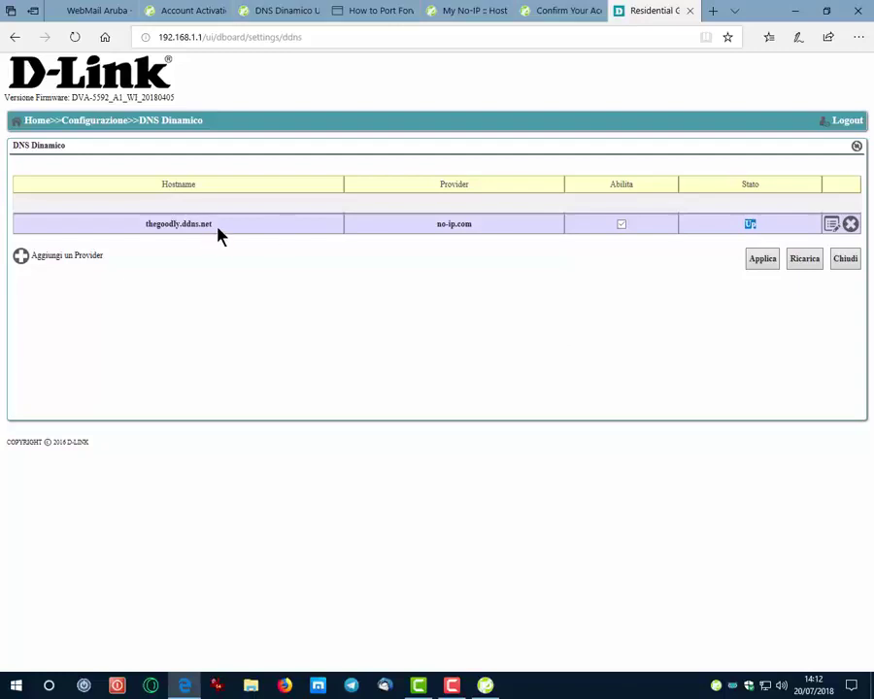
pyautogui.moveTo(211, 233); pyautogui.dragTo(146, 234)
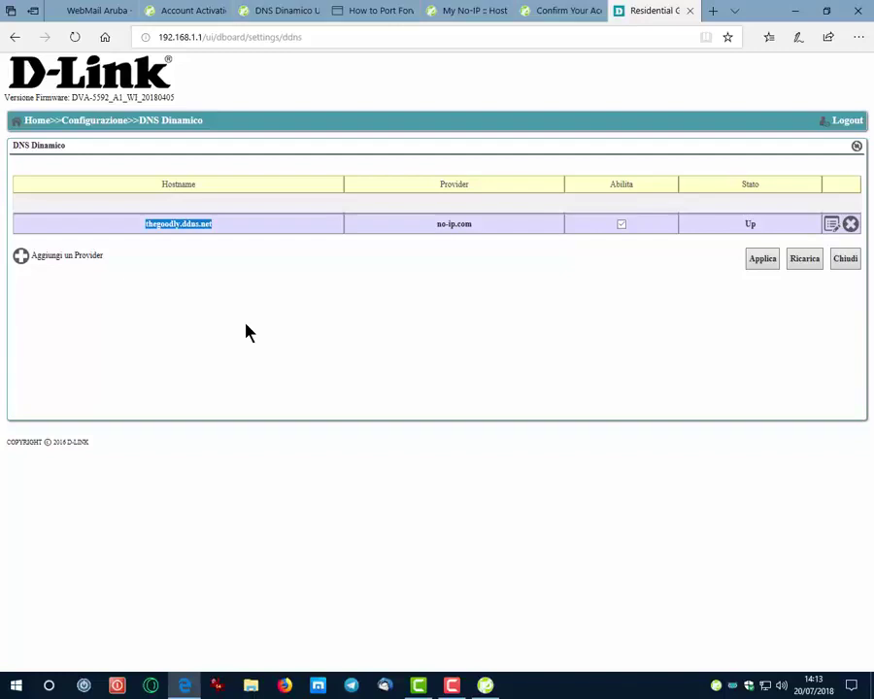
pyautogui.click(851, 225)
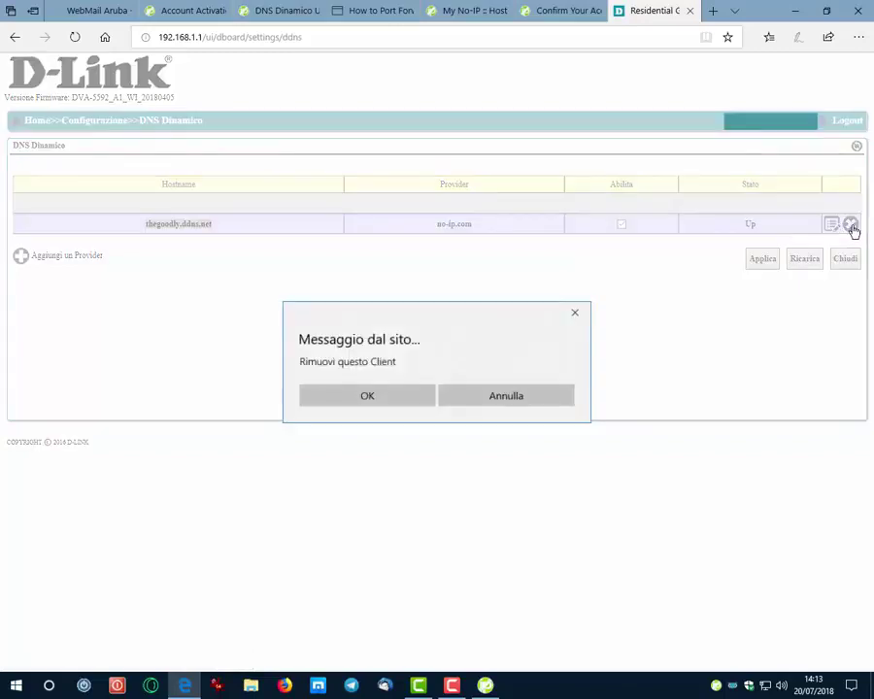
pyautogui.click(502, 397)
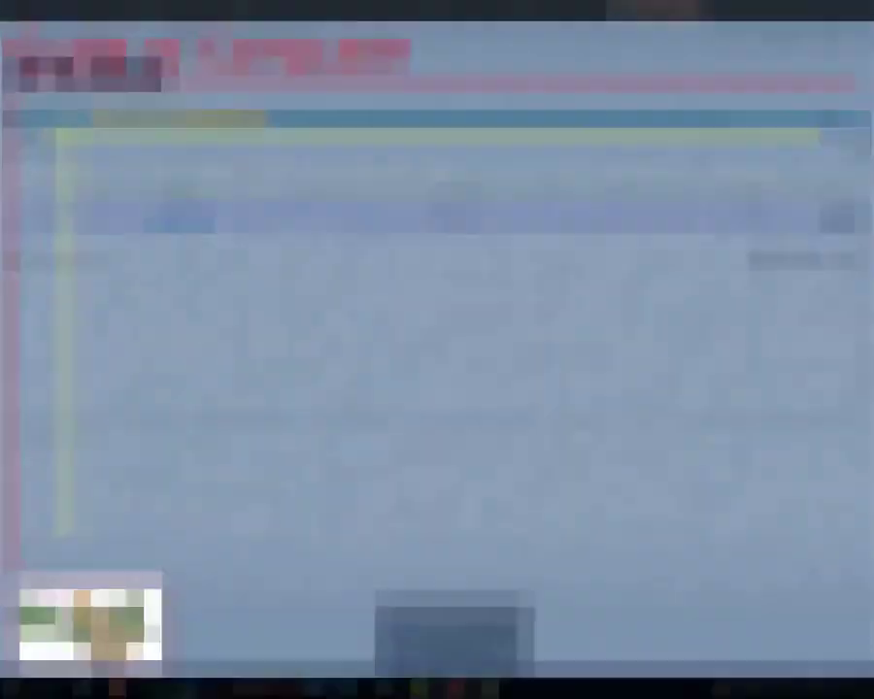